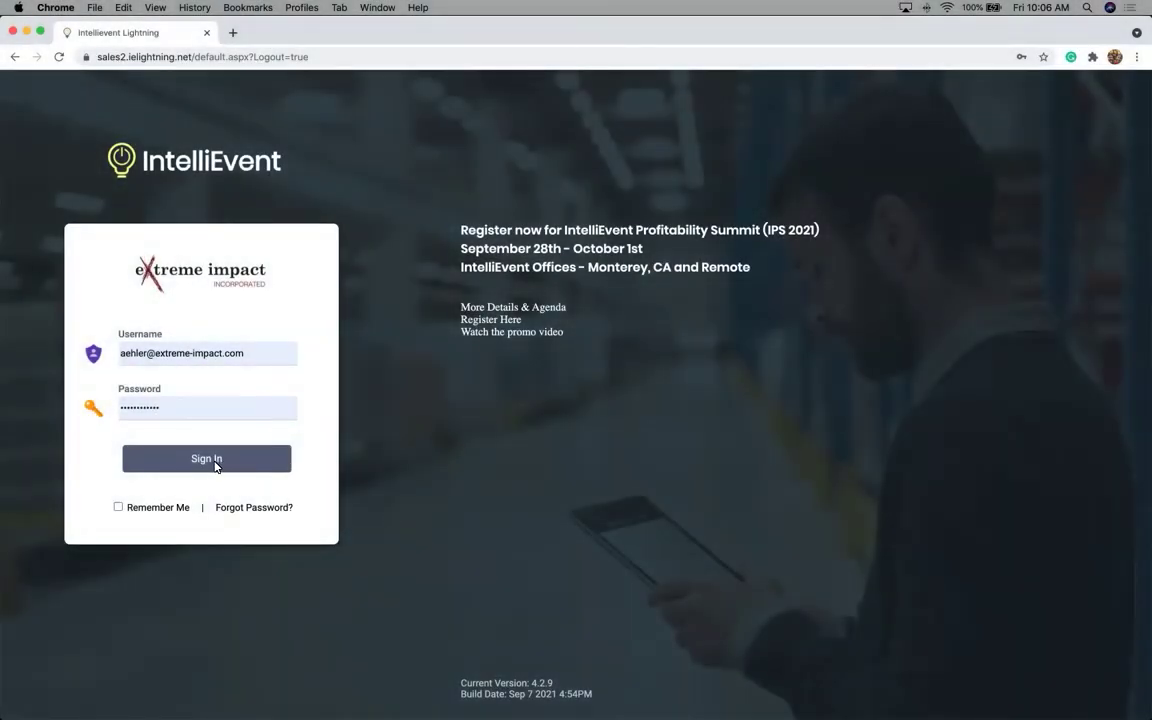
Step: Sign in to IntelliEvent to load the 2021 Sales Tracker dashboard
{"action": "left_click", "coordinate": [216, 460]}
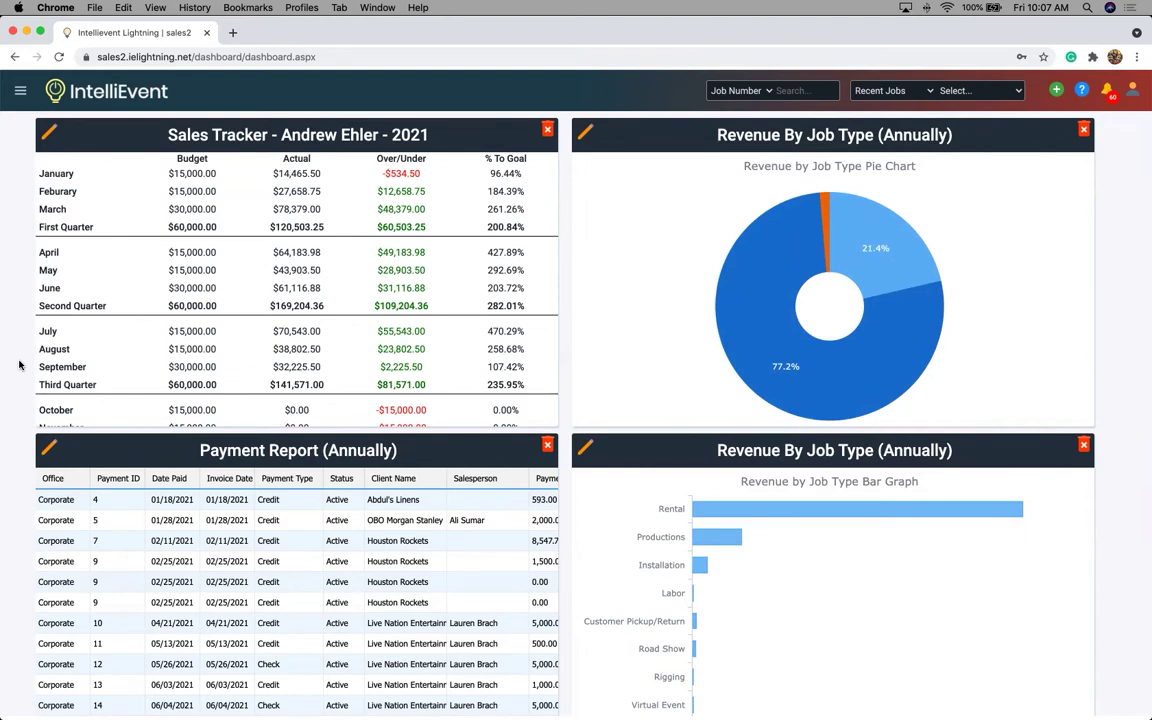
Step: Go to Management > Templates and open the Job Contract - Custom RFP Response template
{"action": "left_click", "coordinate": [19, 92]}
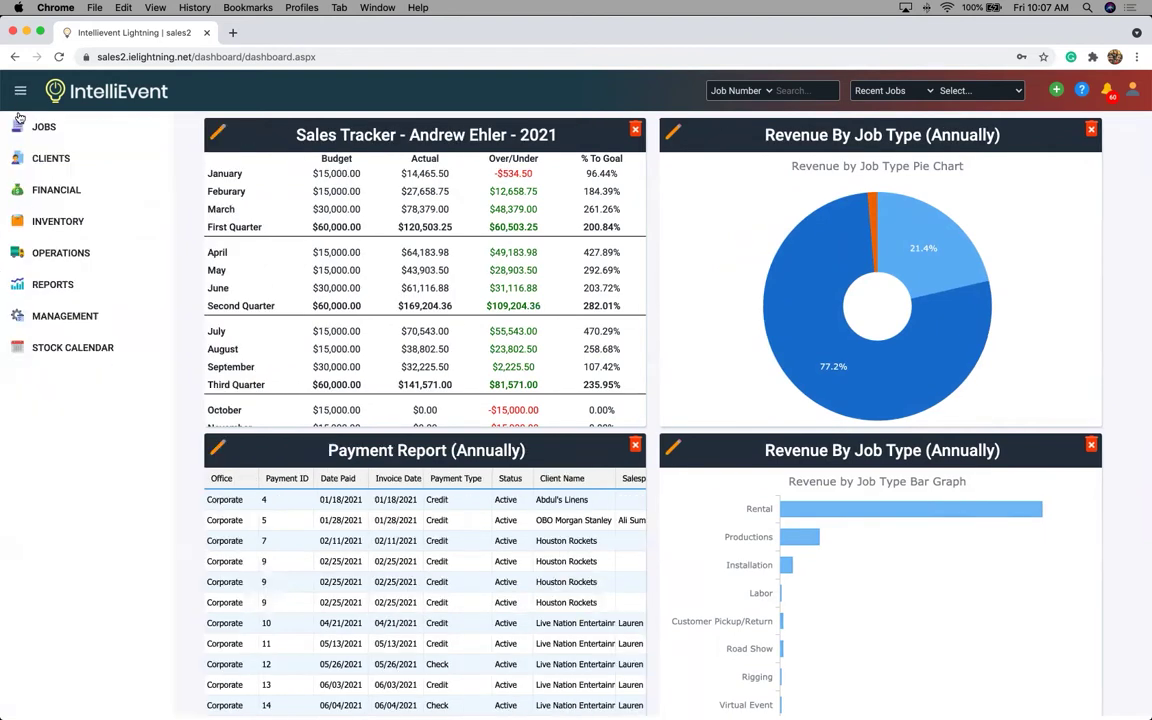
{"action": "left_click", "coordinate": [52, 320]}
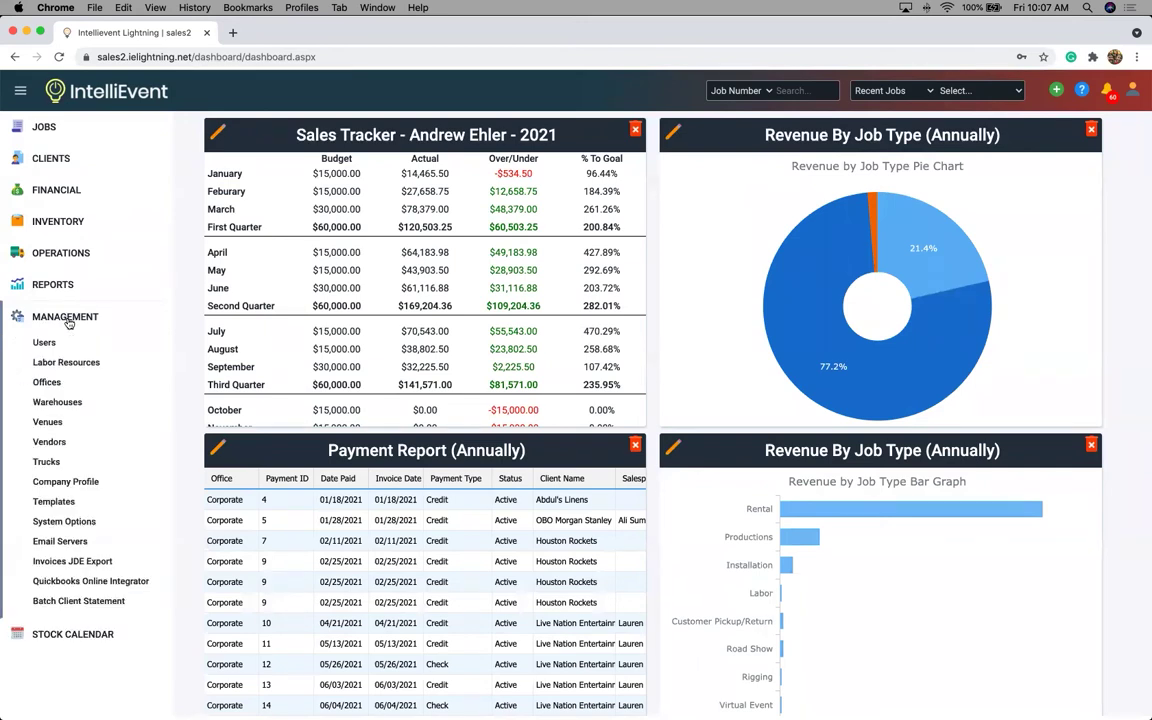
{"action": "left_click", "coordinate": [53, 502]}
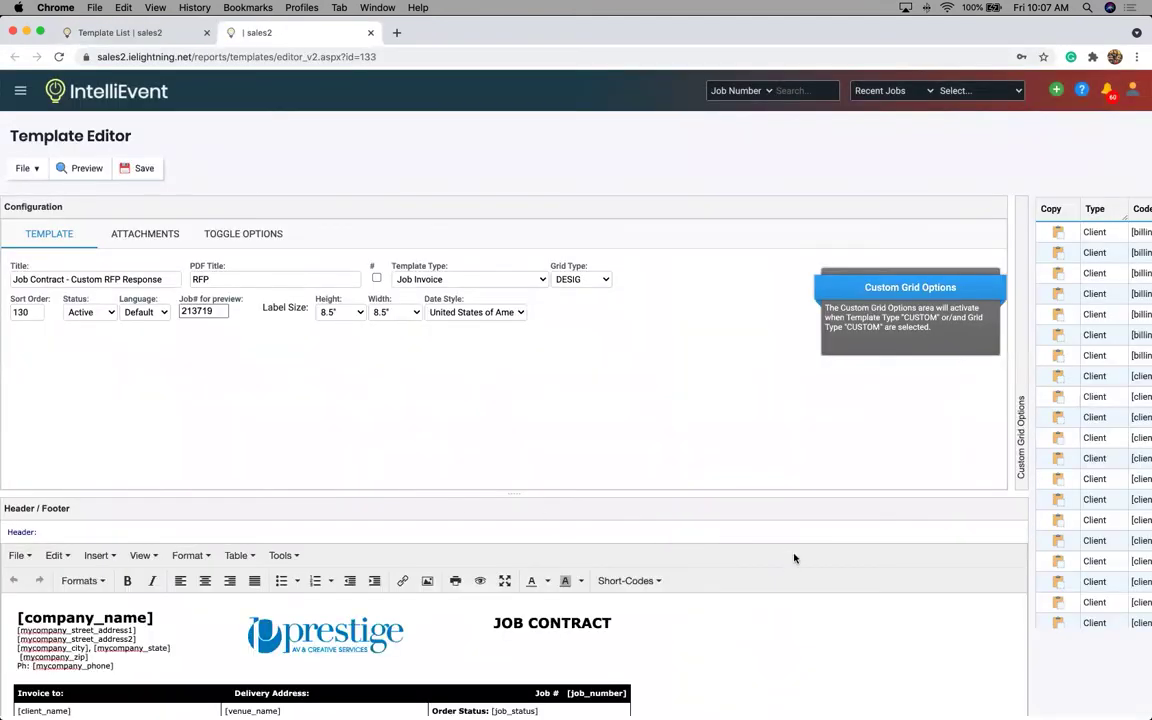
Step: Scroll the Custom Grid Options code table down to the Intellisign signature and initial rows
{"action": "scroll", "coordinate": [1100, 500], "scroll_direction": "right", "scroll_amount": 2}
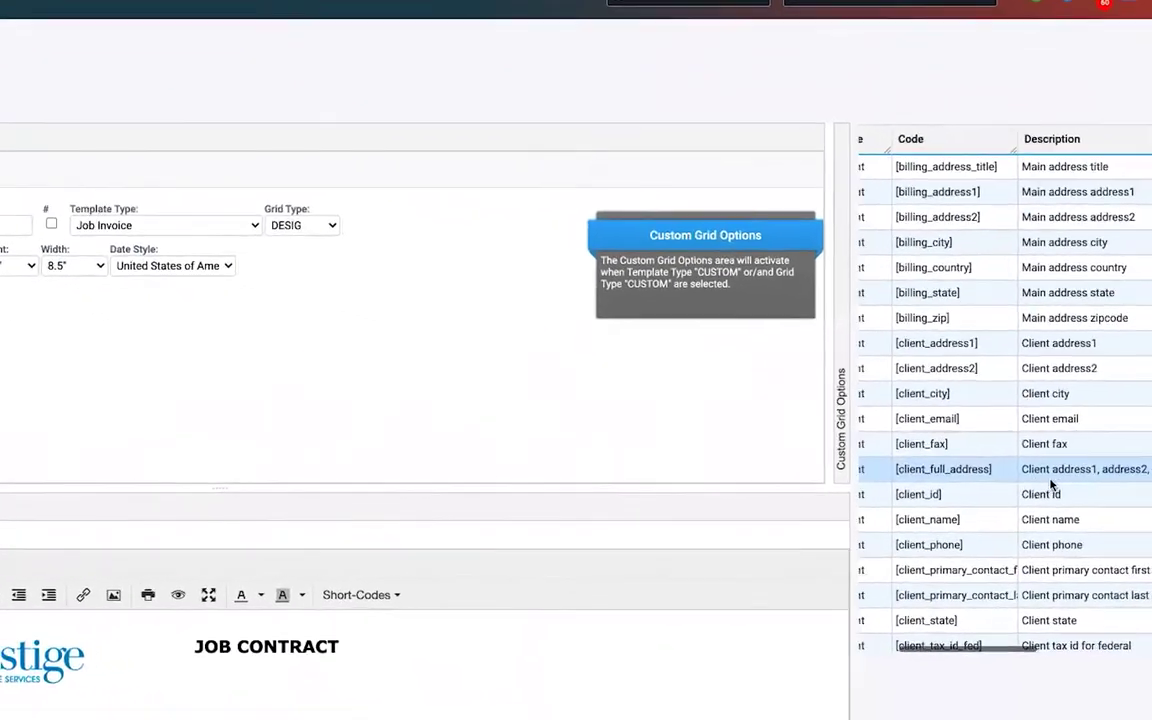
{"action": "scroll", "coordinate": [1000, 400], "scroll_direction": "left", "scroll_amount": 2}
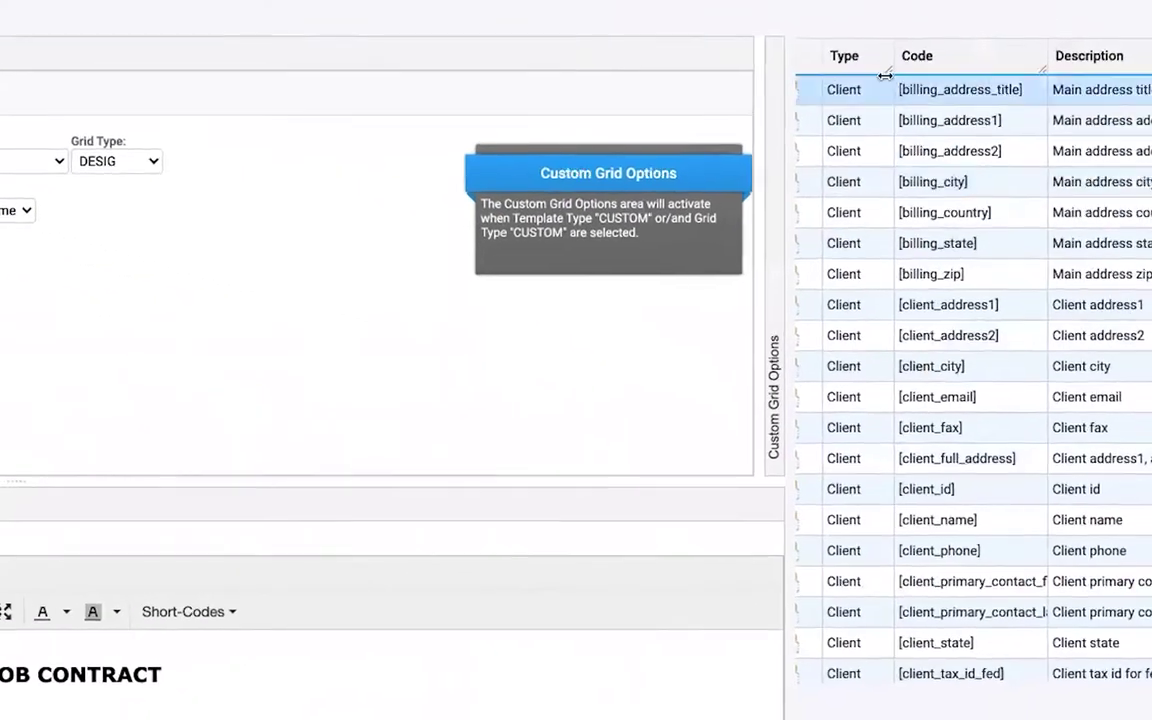
{"action": "scroll", "coordinate": [872, 360], "scroll_direction": "down", "scroll_amount": 20}
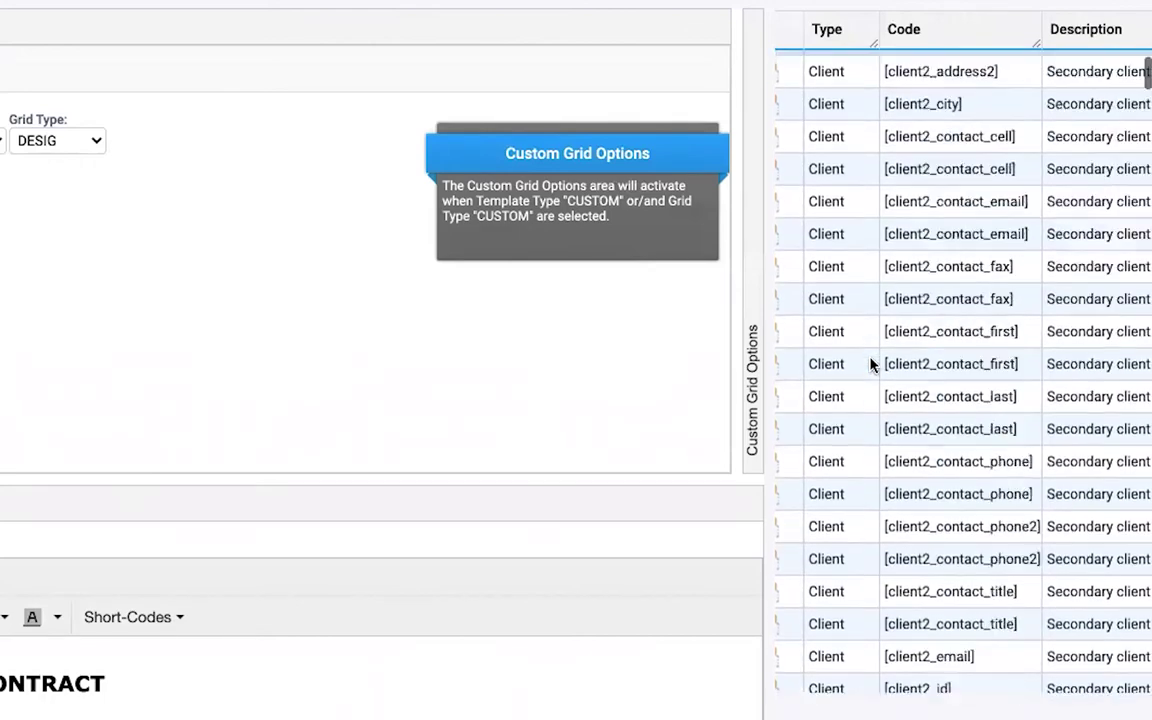
{"action": "scroll", "coordinate": [871, 364], "scroll_direction": "down", "scroll_amount": 20}
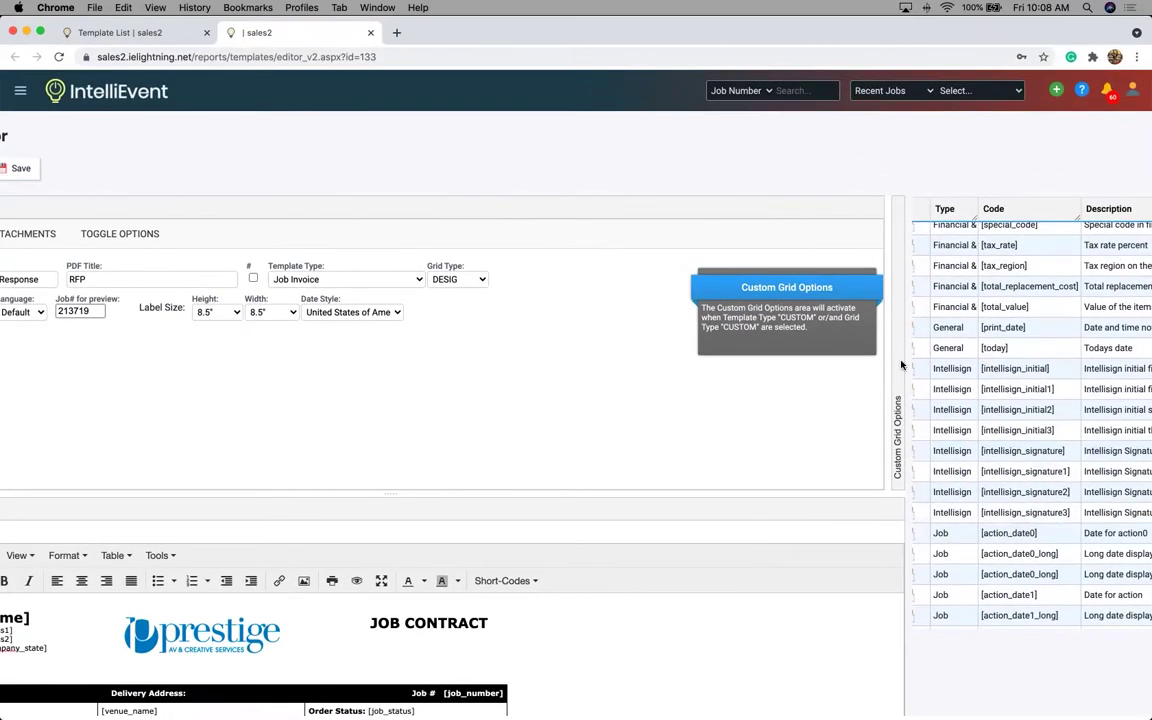
Step: Open job 213719 Corporate Training Event from Recent Jobs and go to its IntelliSign page
{"action": "left_click", "coordinate": [982, 91]}
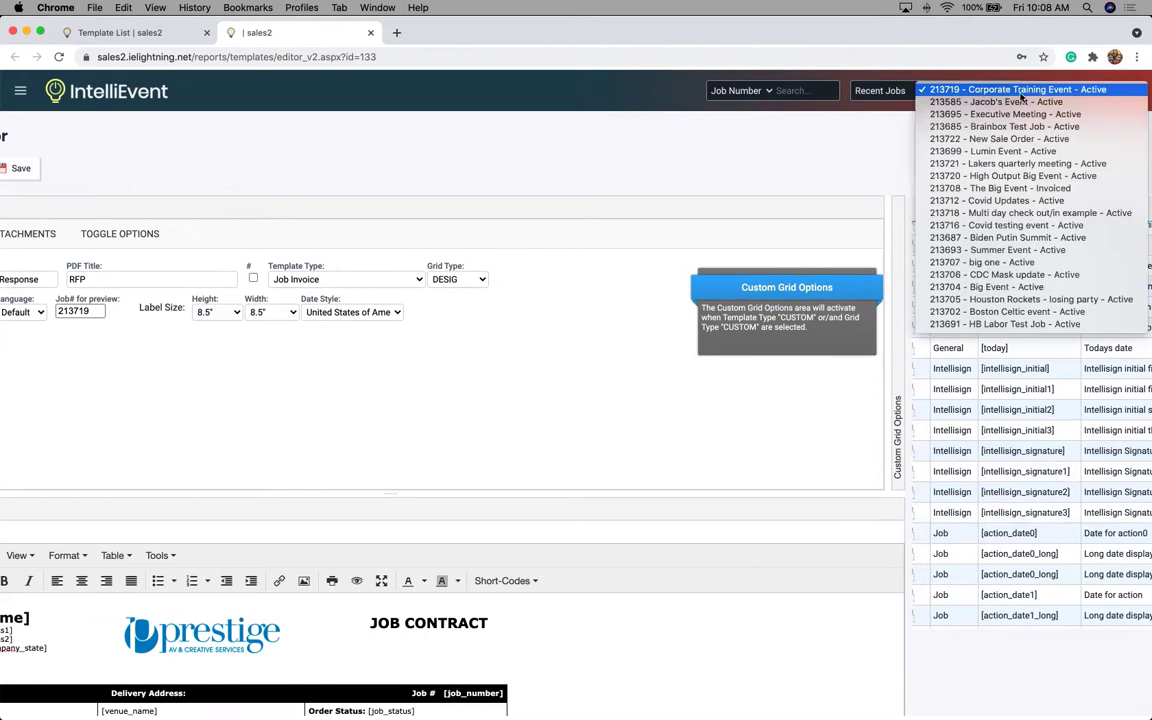
{"action": "left_click", "coordinate": [1003, 91]}
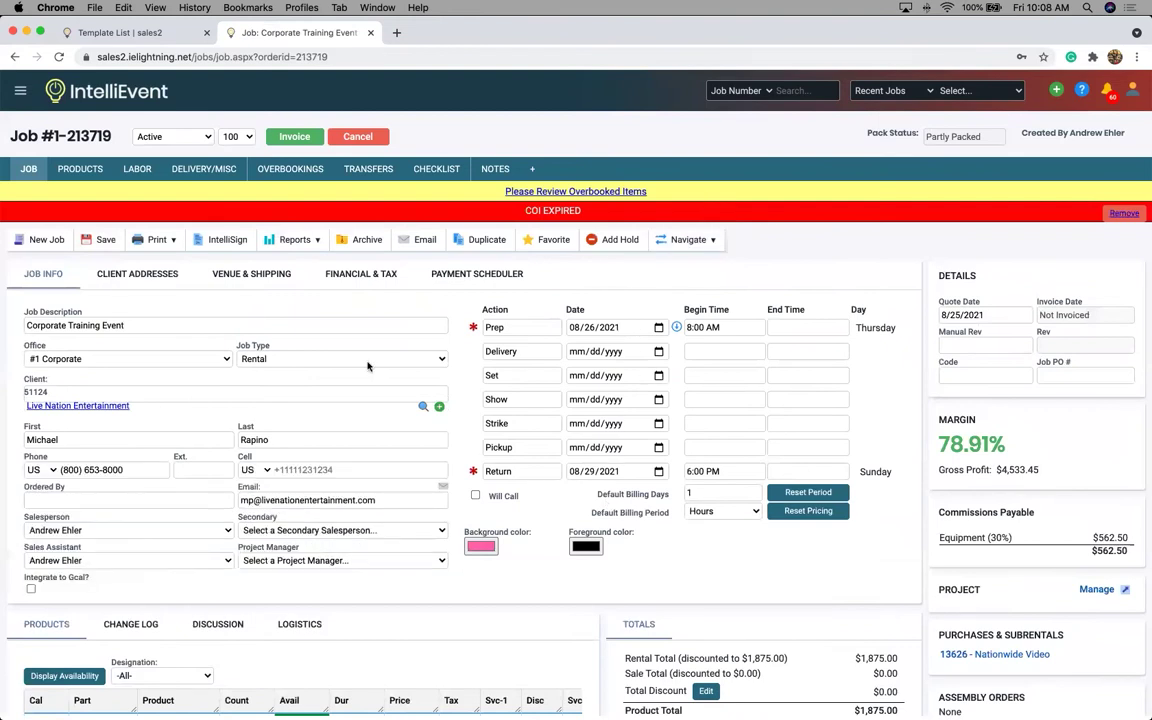
{"action": "left_click", "coordinate": [225, 245]}
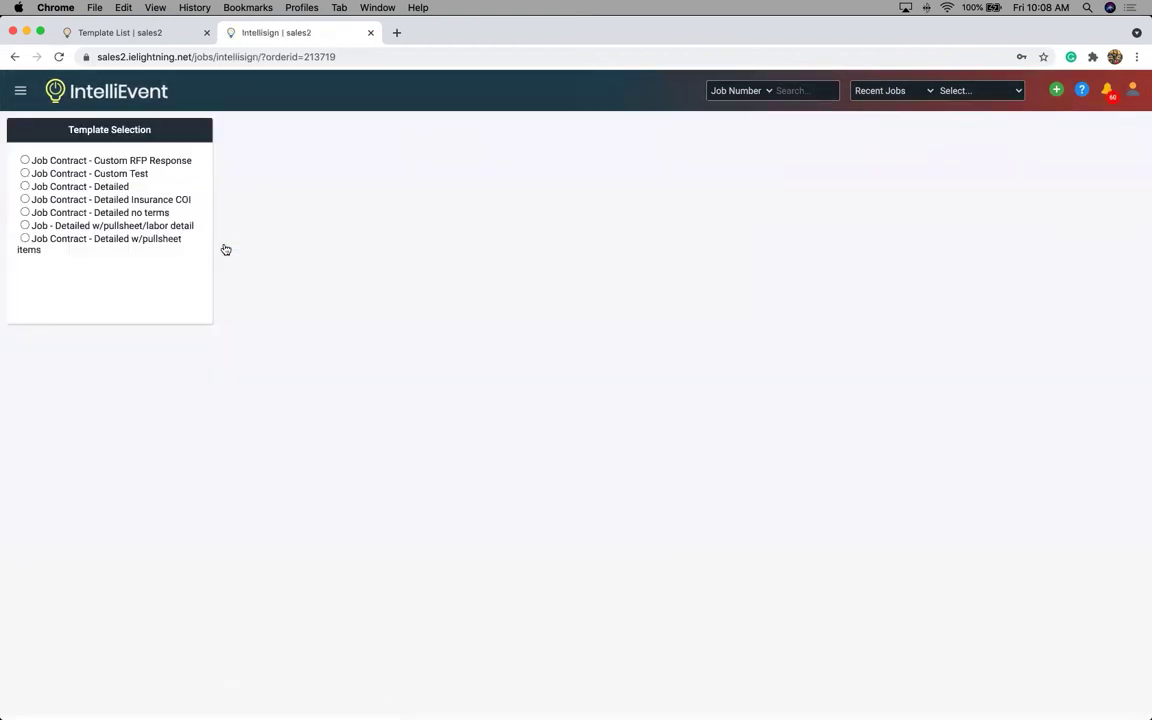
Step: Choose the Job Contract - Custom Test template and add an internal contact as recipient
{"action": "left_click", "coordinate": [25, 173]}
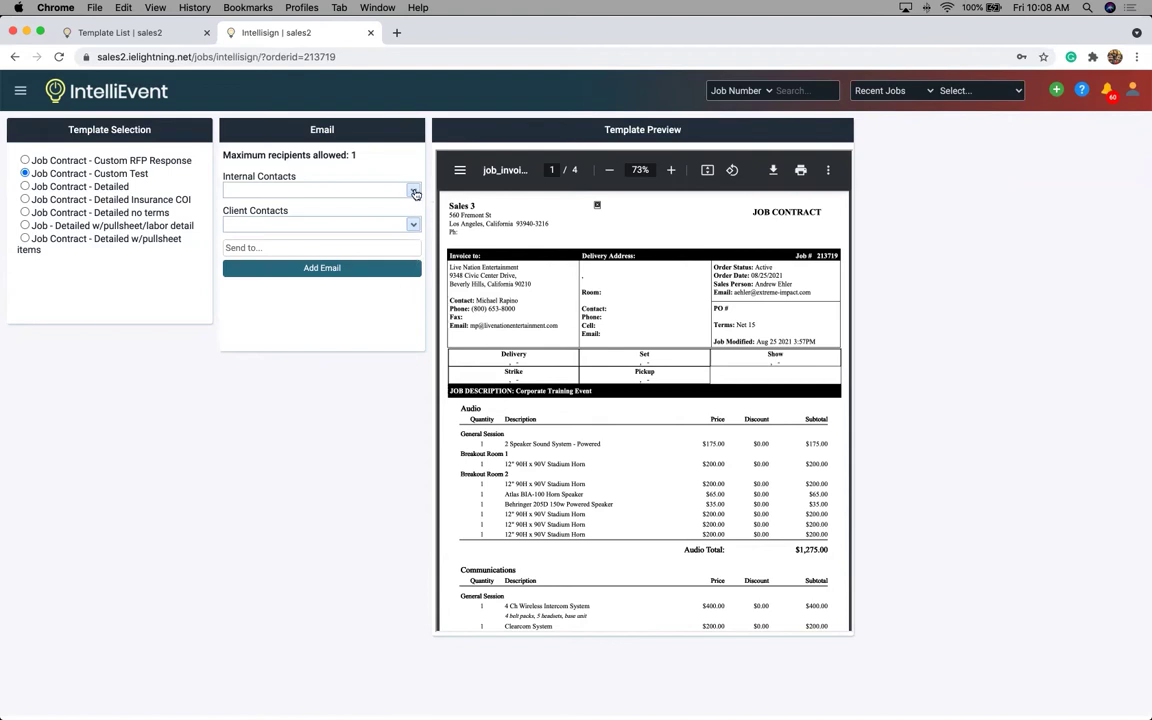
{"action": "left_click", "coordinate": [415, 192]}
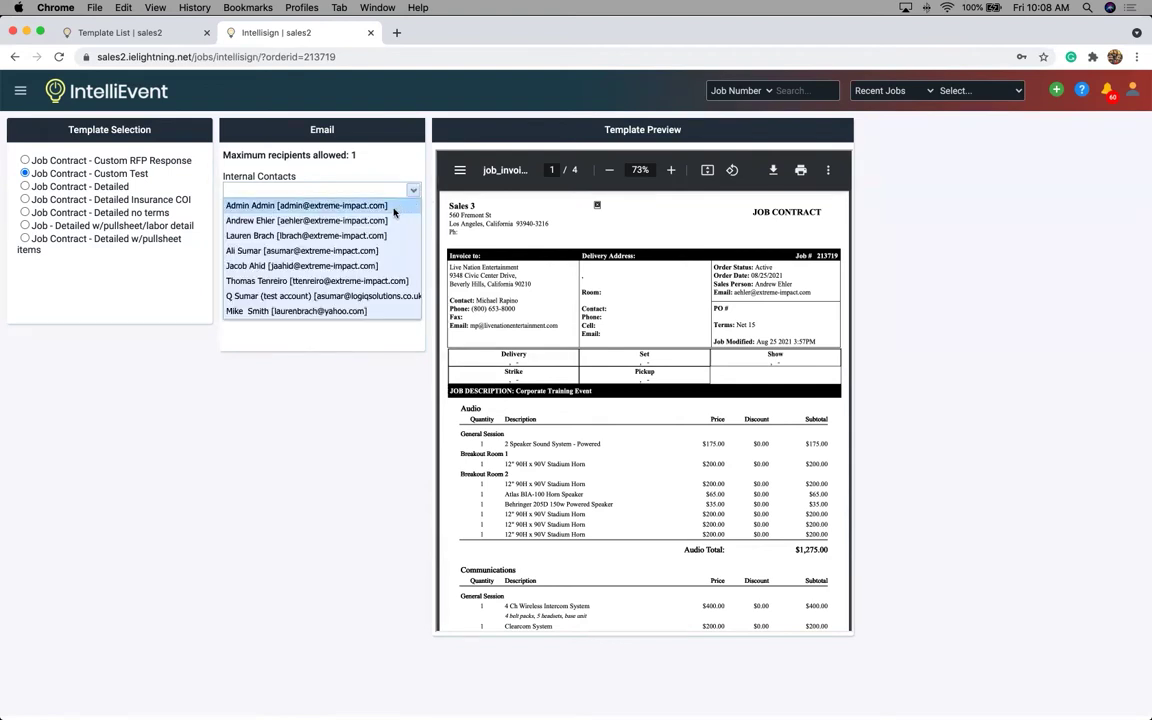
{"action": "left_click", "coordinate": [380, 220]}
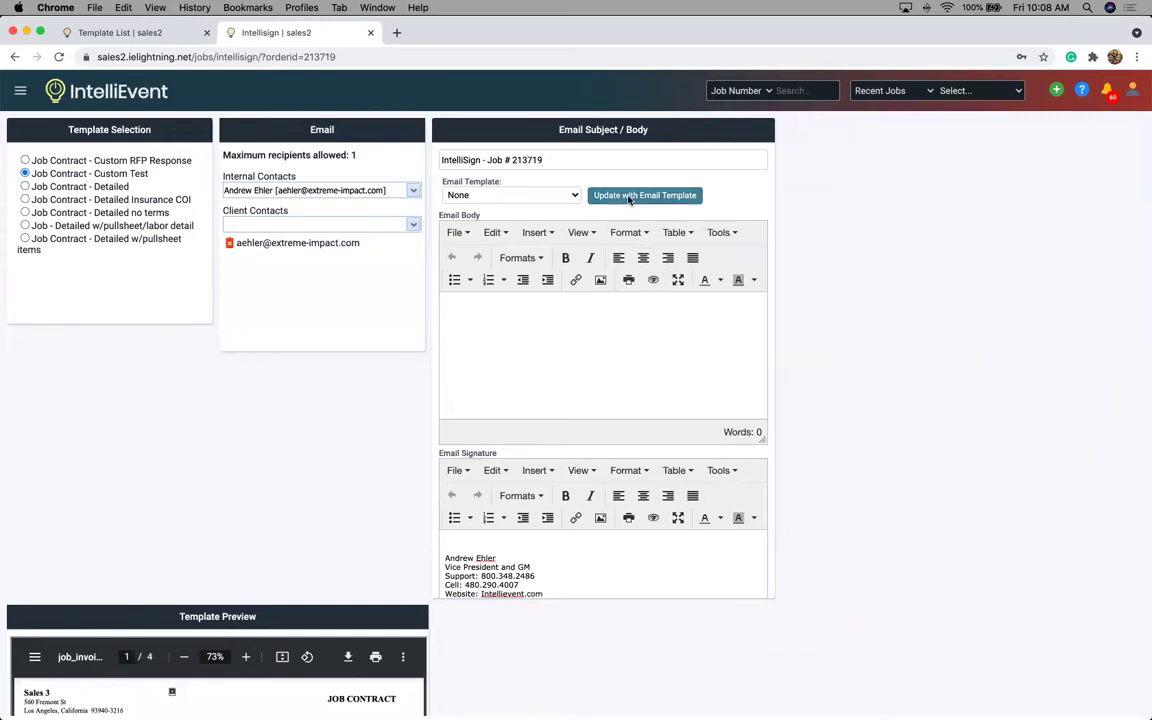
Step: Fill the IntelliSign email body from the Sales Template
{"action": "left_click", "coordinate": [565, 194]}
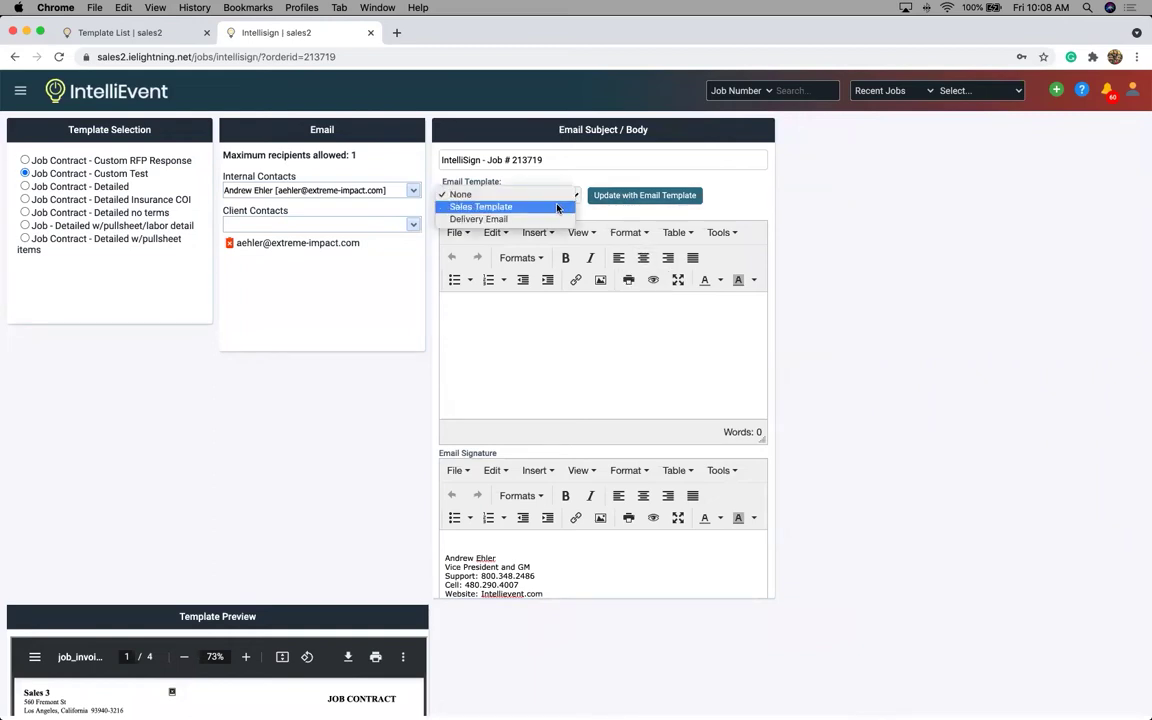
{"action": "left_click", "coordinate": [557, 207]}
{"action": "left_click", "coordinate": [642, 195]}
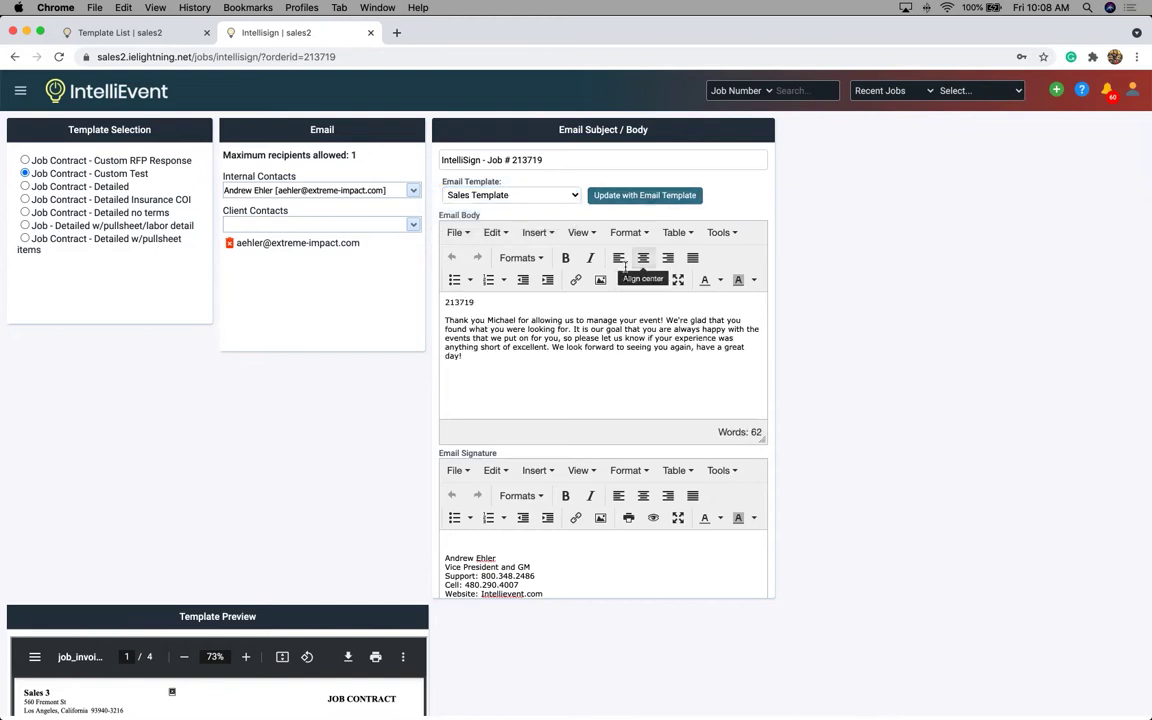
{"action": "scroll", "coordinate": [602, 462], "scroll_direction": "down", "scroll_amount": 2}
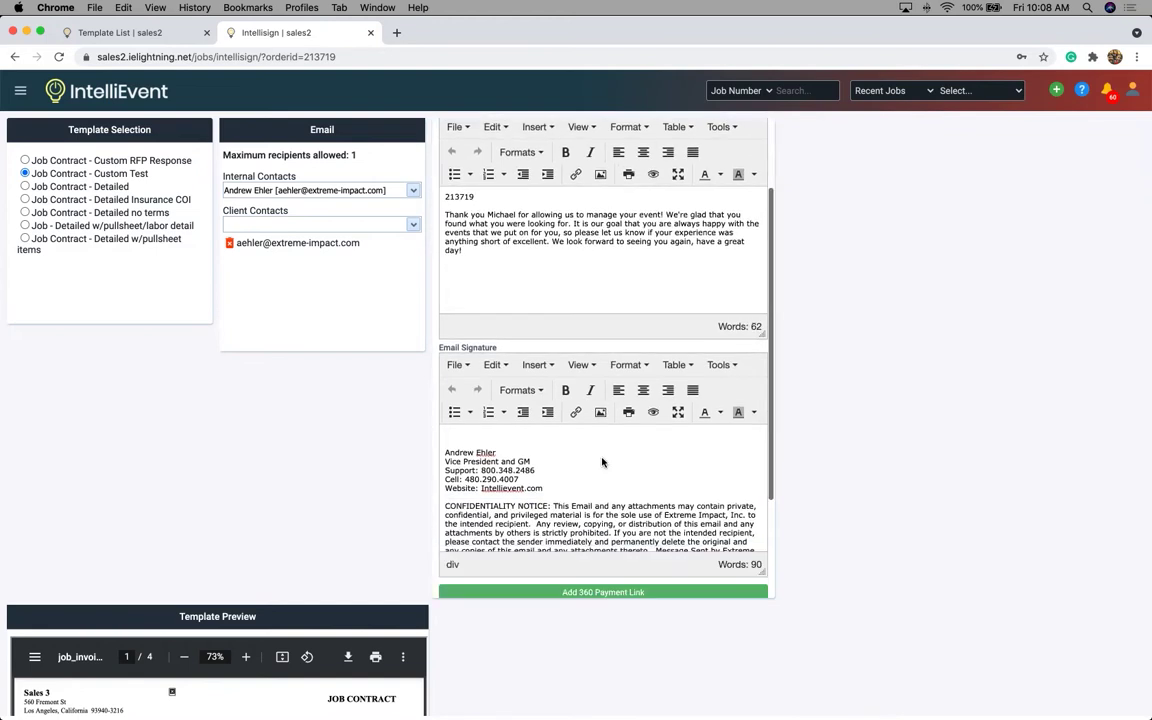
{"action": "scroll", "coordinate": [602, 462], "scroll_direction": "down", "scroll_amount": 1}
{"action": "scroll", "coordinate": [602, 460], "scroll_direction": "down", "scroll_amount": 2}
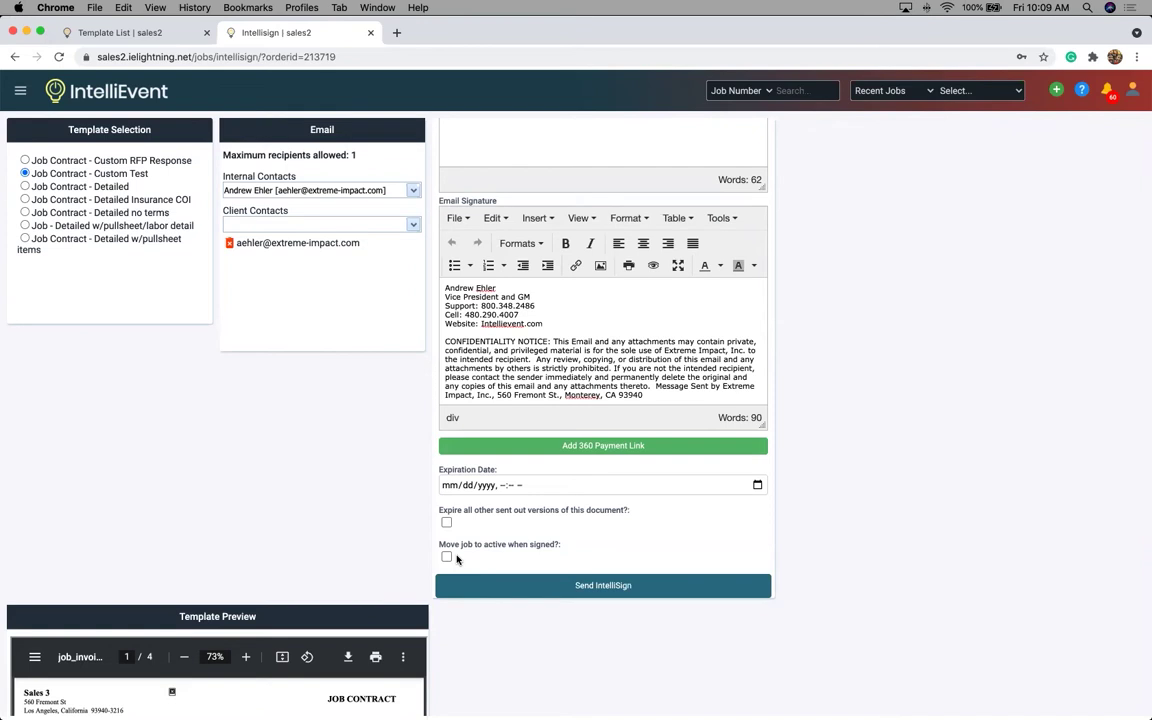
Step: Review the contract preview down to its disclaimer and signature line
{"action": "scroll", "coordinate": [470, 660], "scroll_direction": "down", "scroll_amount": 3}
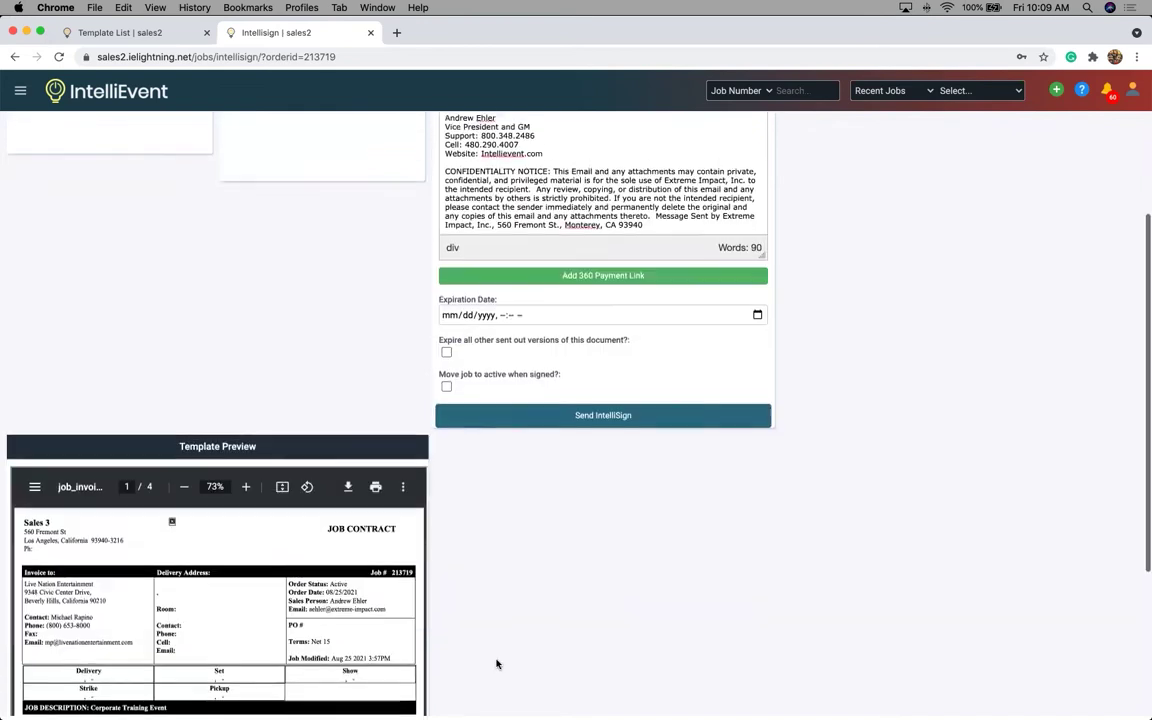
{"action": "scroll", "coordinate": [356, 624], "scroll_direction": "down", "scroll_amount": 10}
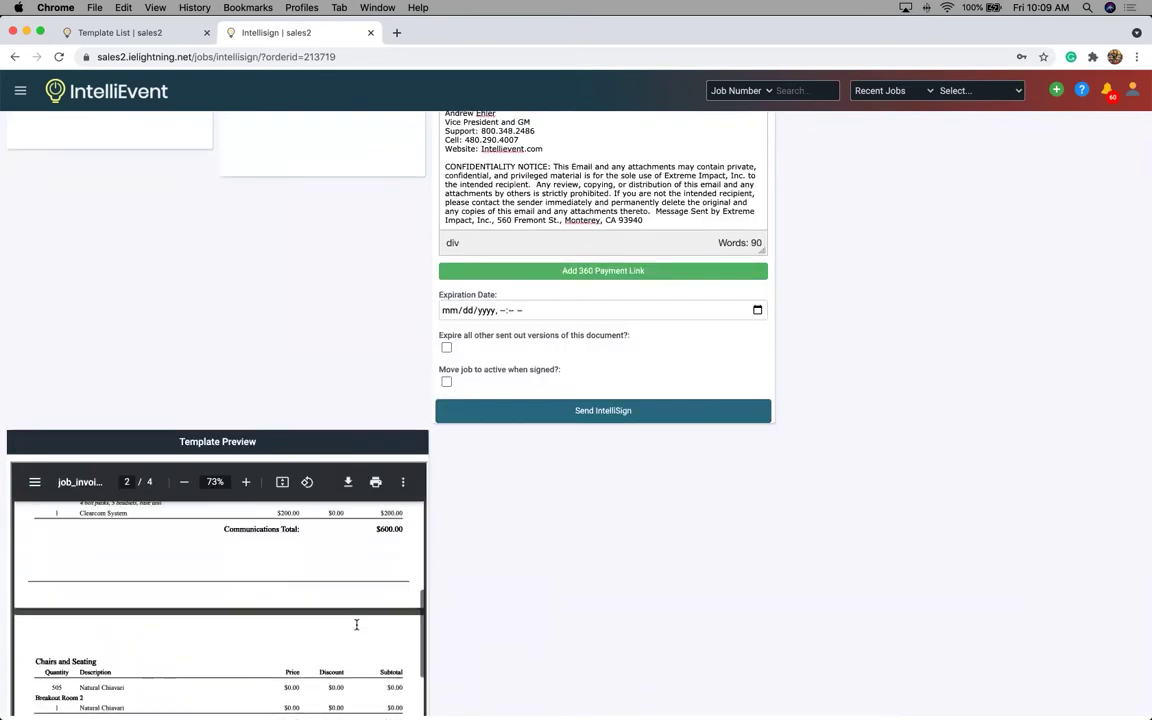
{"action": "scroll", "coordinate": [330, 624], "scroll_direction": "down", "scroll_amount": 10}
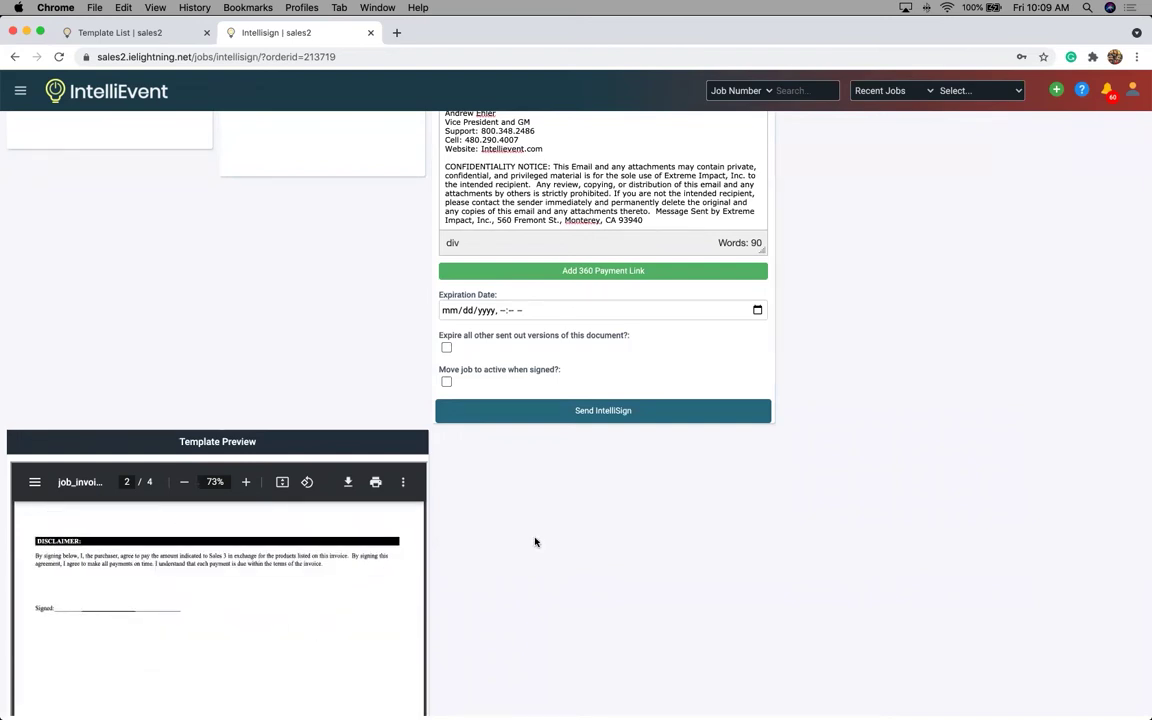
Step: Send the Custom Test contract via IntelliSign and find its Pending entry on the job page
{"action": "left_click", "coordinate": [603, 410]}
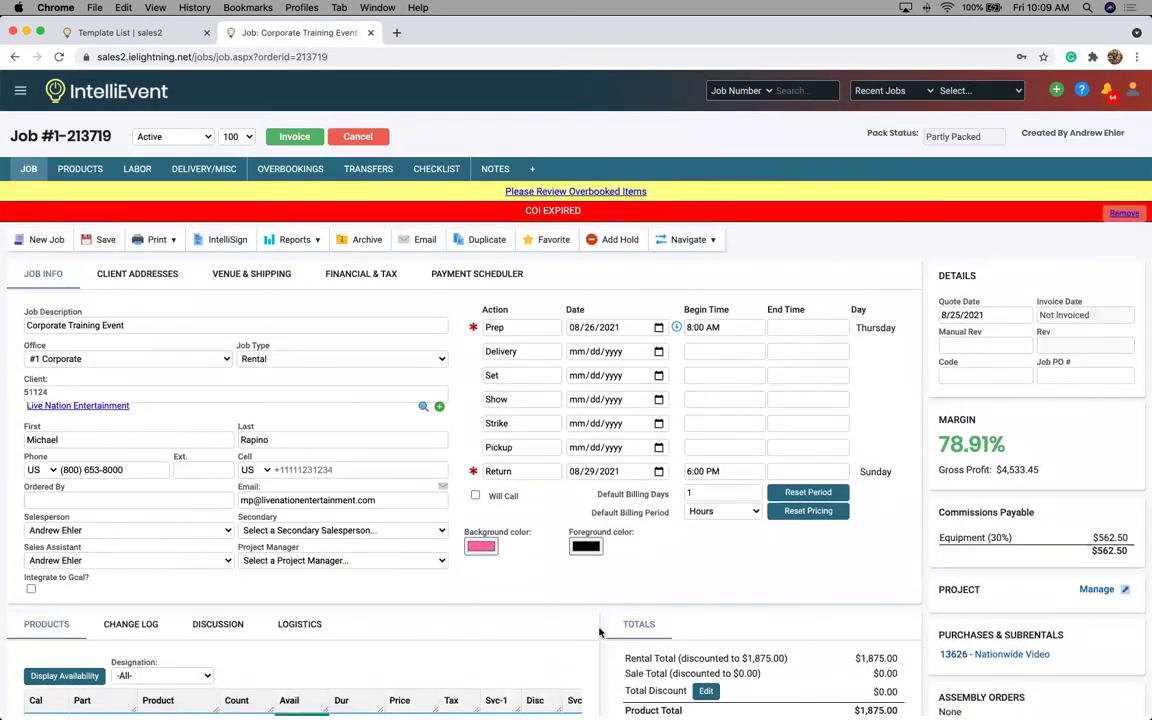
{"action": "scroll", "coordinate": [600, 632], "scroll_direction": "down", "scroll_amount": 5}
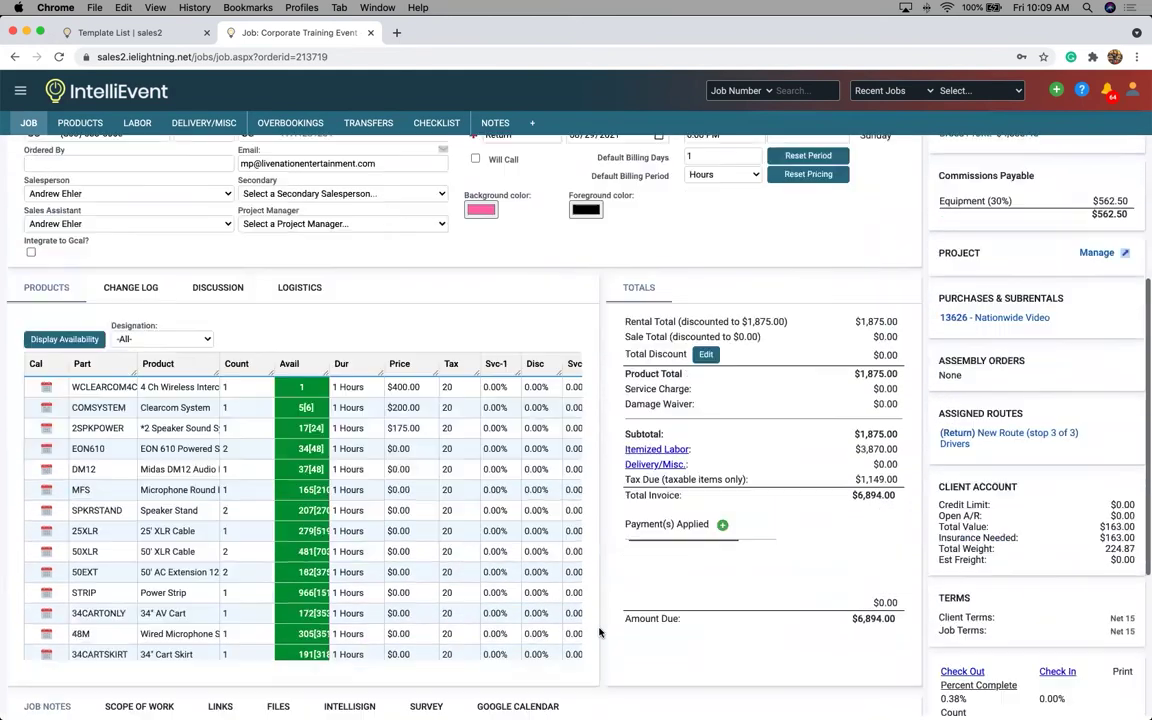
{"action": "scroll", "coordinate": [600, 632], "scroll_direction": "down", "scroll_amount": 4}
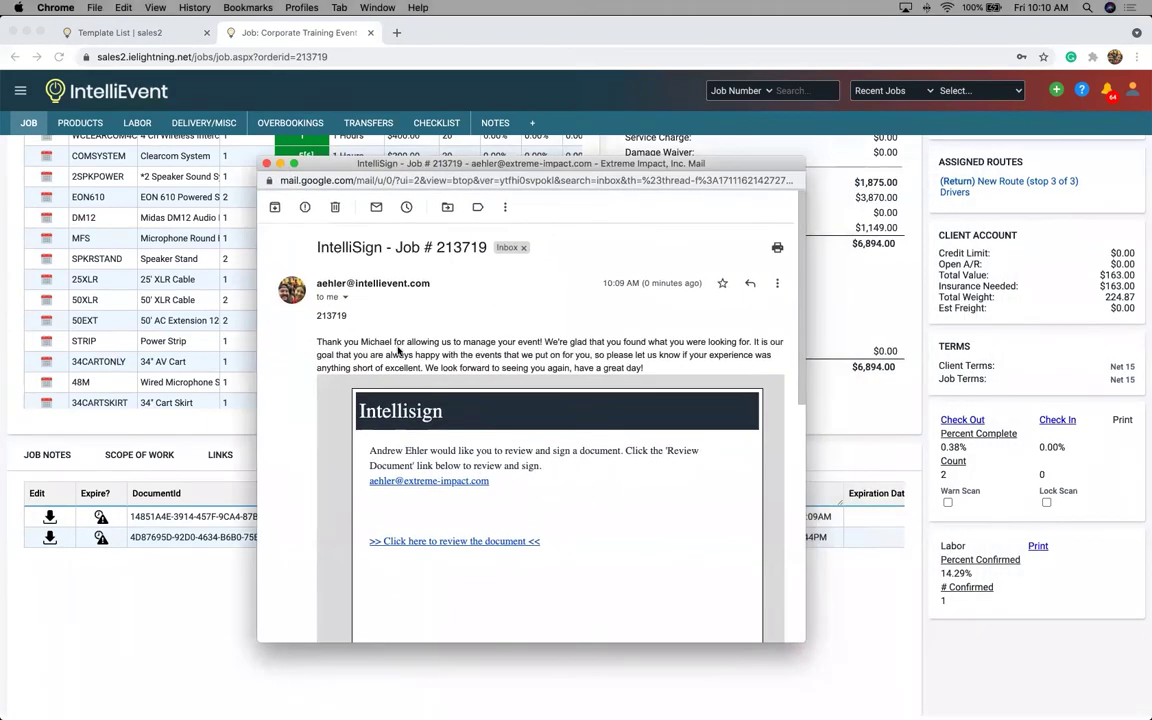
Step: Follow the email's 'Click here to review the document' link to open job 213719's contract
{"action": "scroll", "coordinate": [411, 384], "scroll_direction": "down", "scroll_amount": 3}
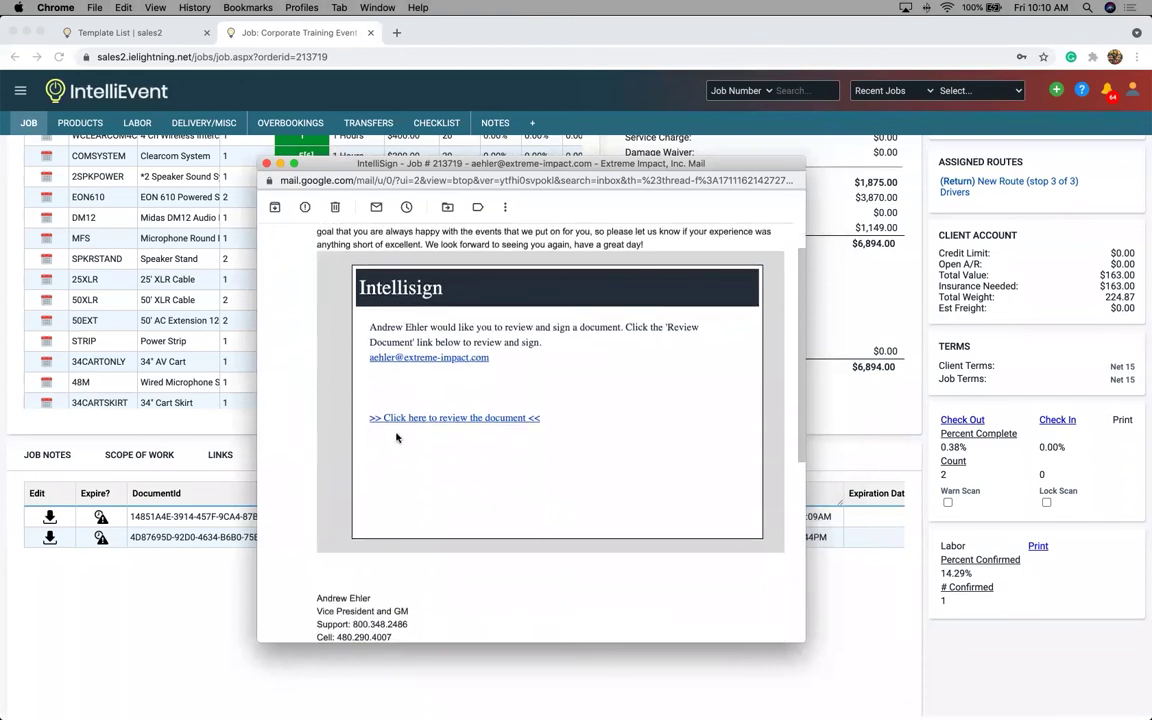
{"action": "left_click", "coordinate": [419, 419]}
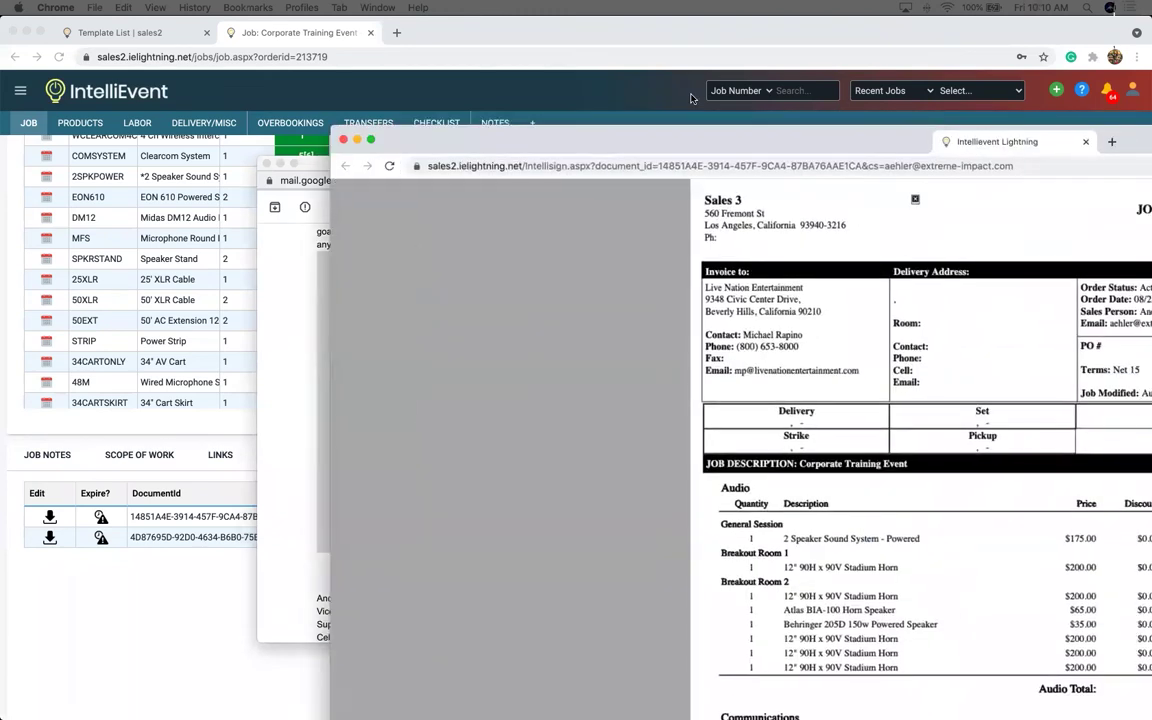
{"action": "left_click_drag", "start_coordinate": [1021, 72], "coordinate": [612, 40]}
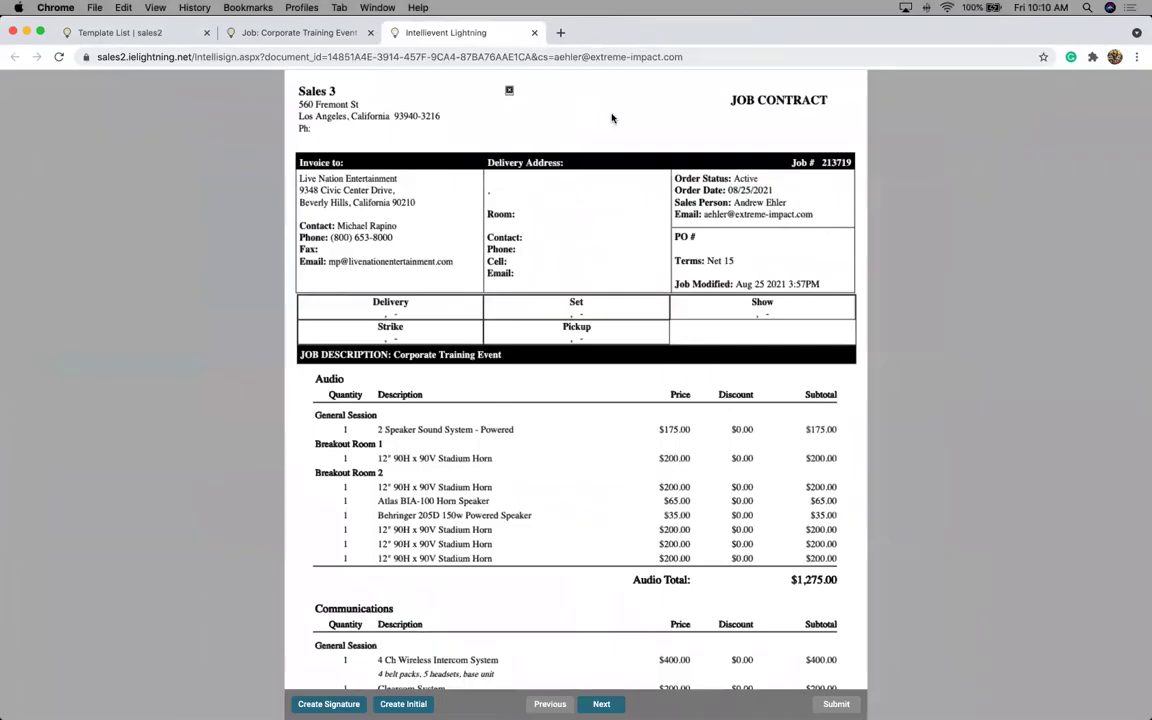
Step: Scroll to the disclaimer line, then draw and save a handwritten signature
{"action": "scroll", "coordinate": [317, 608], "scroll_direction": "down", "scroll_amount": 1}
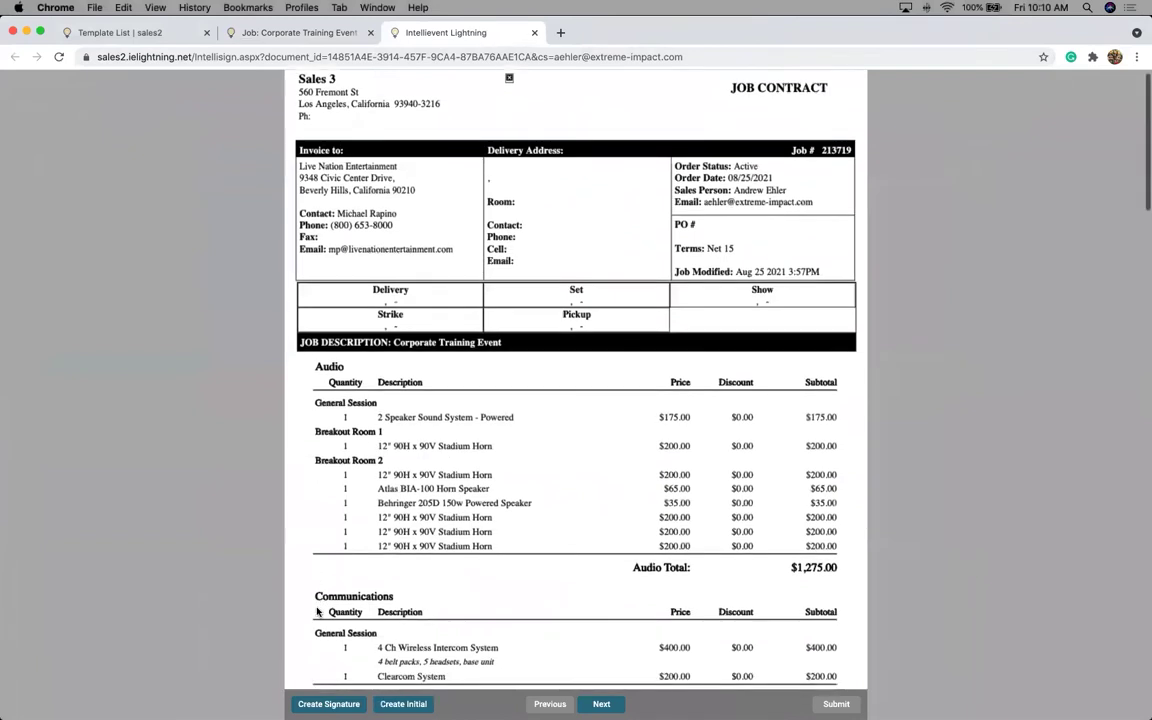
{"action": "scroll", "coordinate": [317, 612], "scroll_direction": "down", "scroll_amount": 5}
{"action": "scroll", "coordinate": [317, 612], "scroll_direction": "down", "scroll_amount": 3}
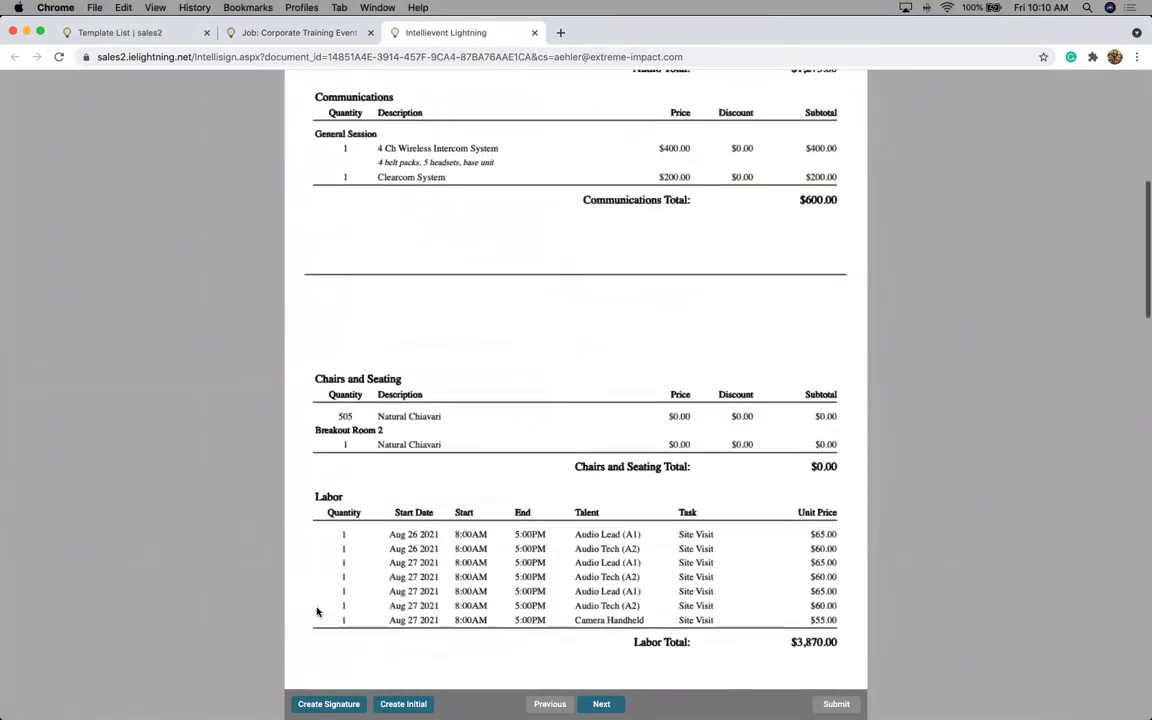
{"action": "scroll", "coordinate": [317, 612], "scroll_direction": "down", "scroll_amount": 5}
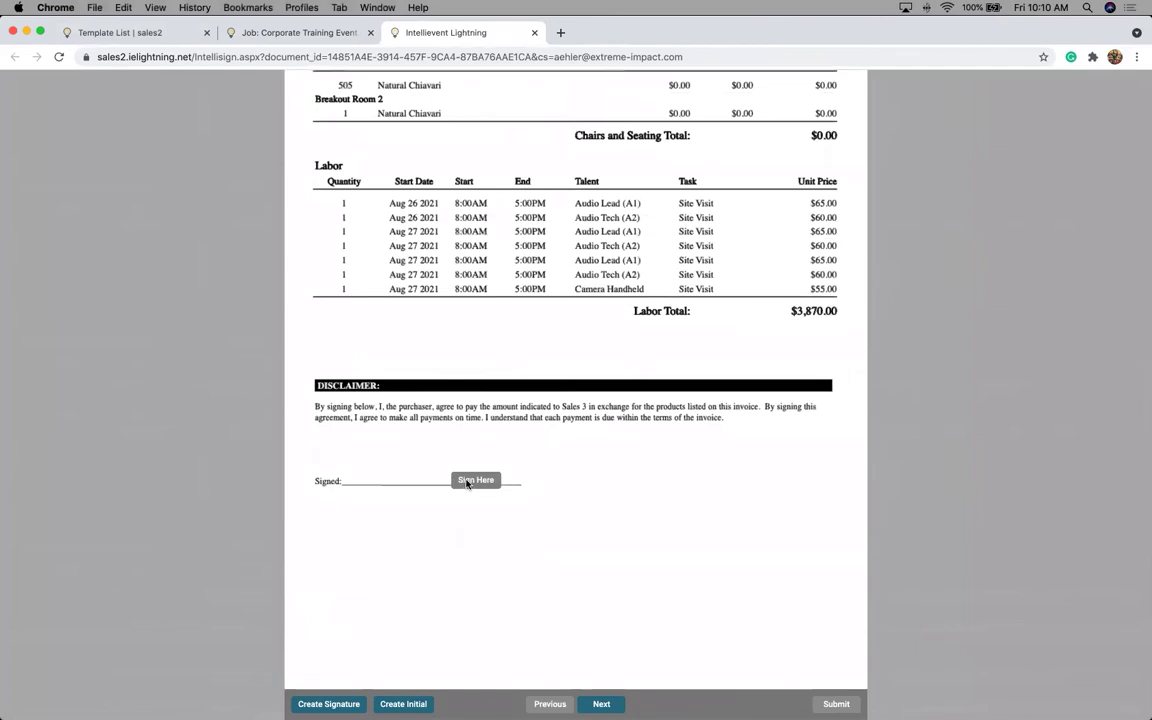
{"action": "left_click", "coordinate": [467, 484]}
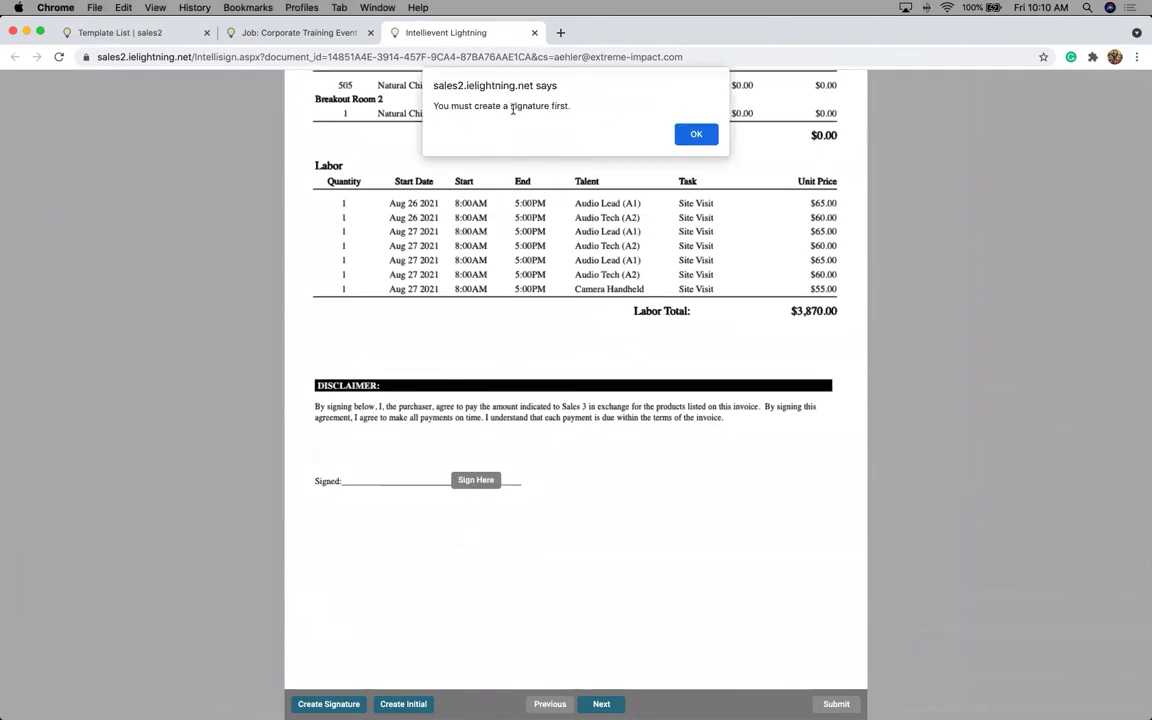
{"action": "left_click", "coordinate": [695, 134]}
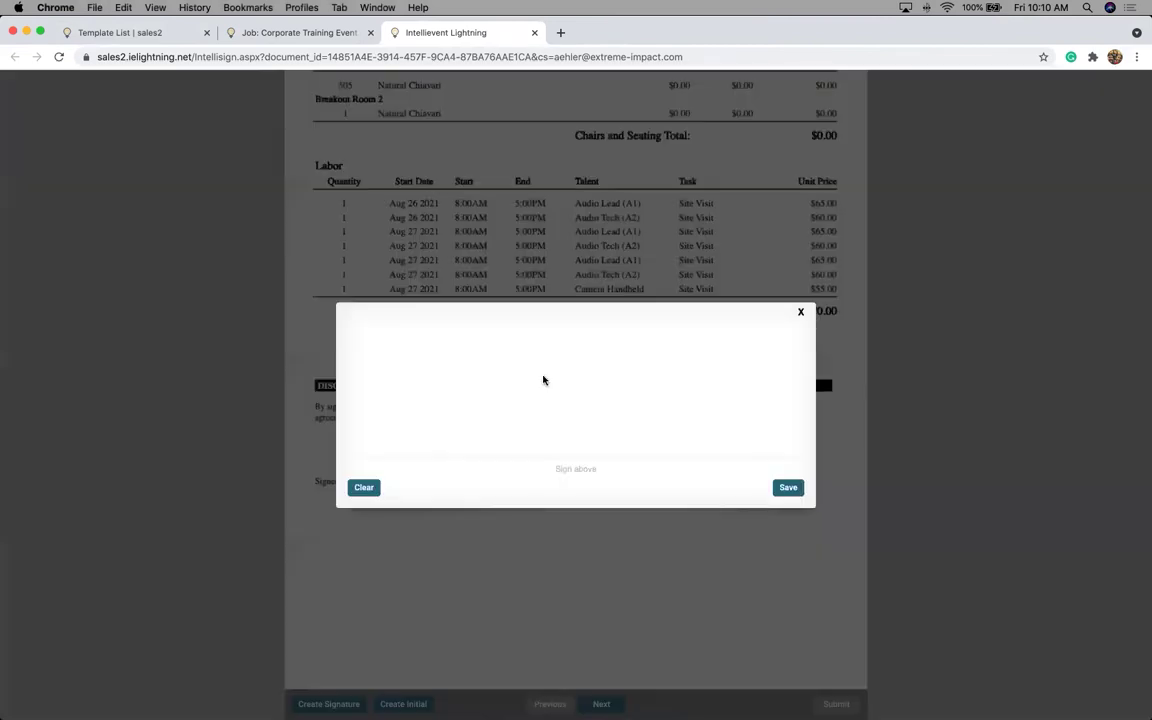
{"action": "mouse_move", "coordinate": [403, 447]}
{"action": "left_mouse_down"}
{"action": "mouse_move", "coordinate": [522, 429]}
{"action": "mouse_move", "coordinate": [507, 379]}
{"action": "mouse_move", "coordinate": [525, 410]}
{"action": "left_mouse_up"}
{"action": "left_click_drag", "start_coordinate": [563, 370], "coordinate": [604, 409]}
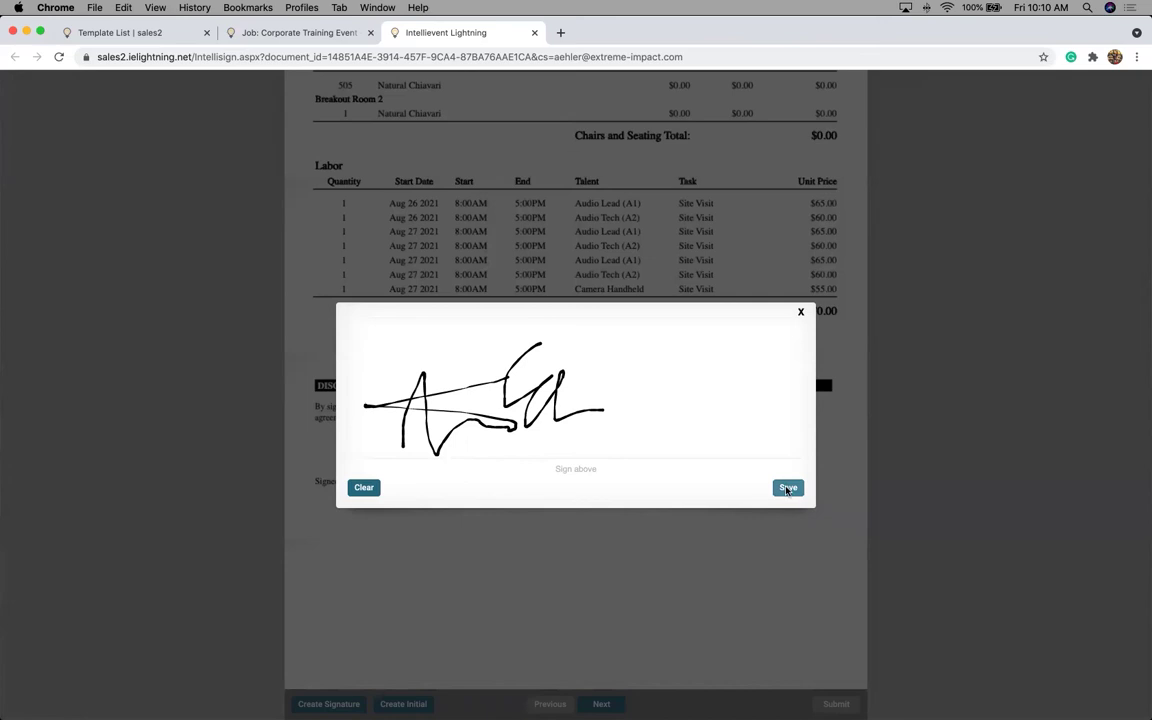
{"action": "left_click", "coordinate": [787, 488]}
Step: Place the signature on the disclaimer line and the agreement's signature block
{"action": "left_click", "coordinate": [484, 486]}
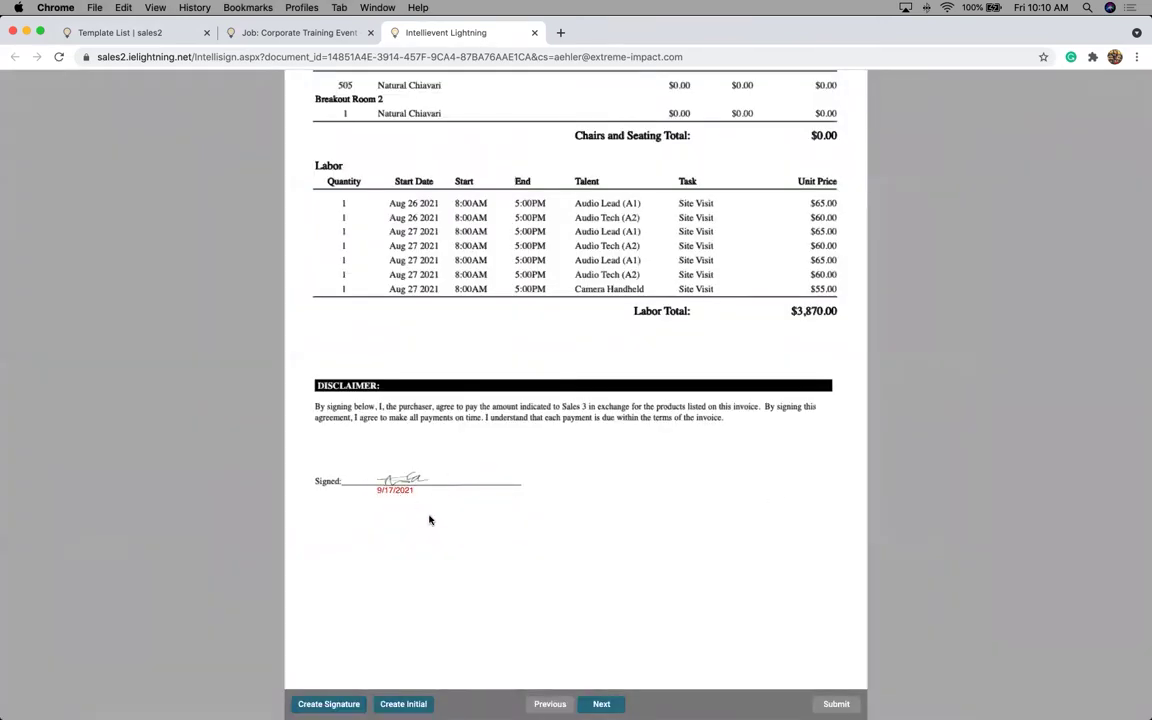
{"action": "left_click", "coordinate": [601, 704]}
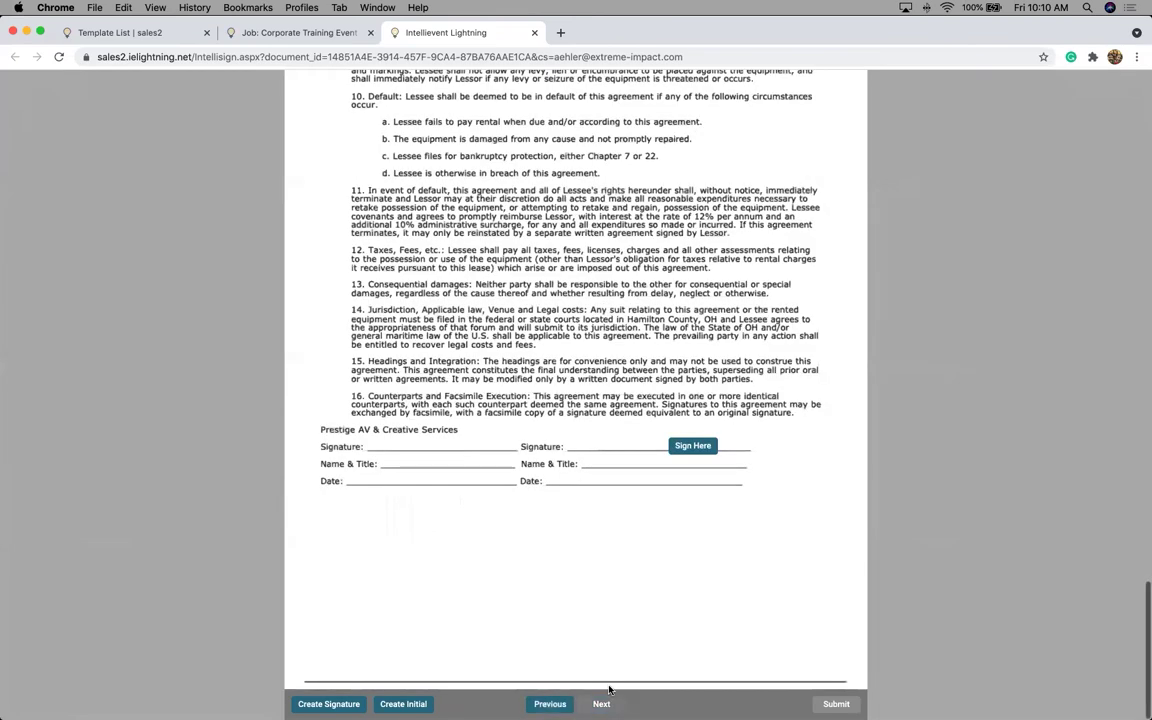
{"action": "left_click", "coordinate": [694, 447]}
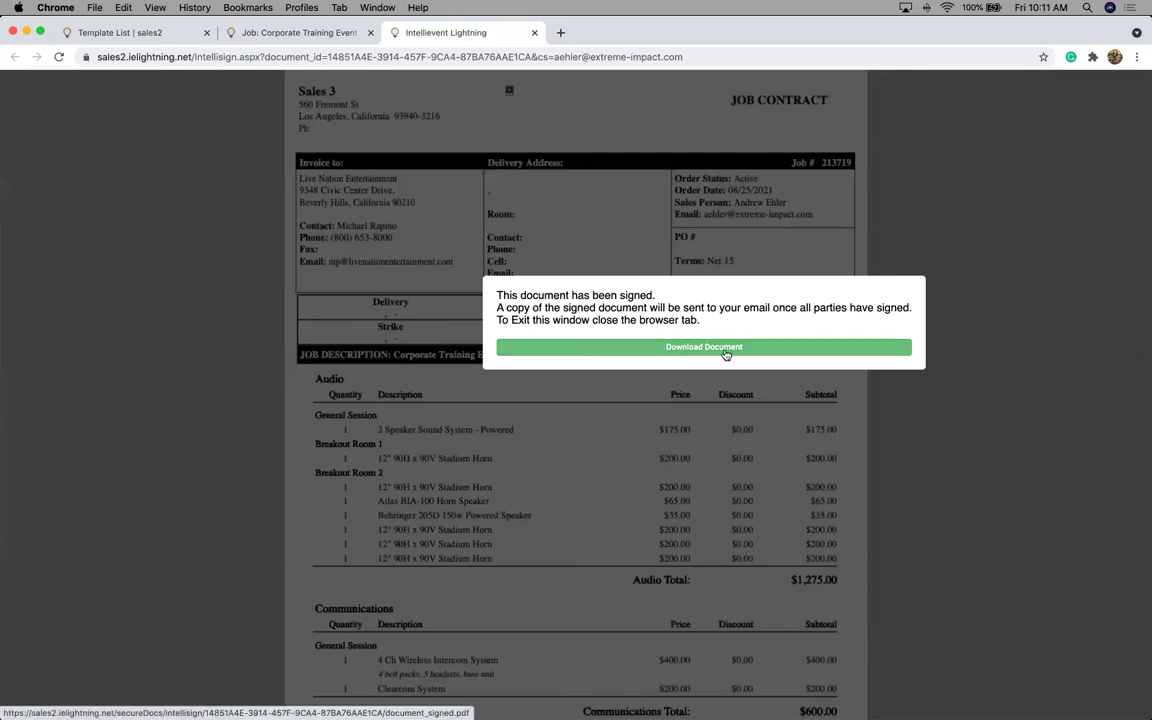
Step: Close the signing tab and confirm the job's IntelliSign row reads Signed
{"action": "left_click", "coordinate": [533, 34]}
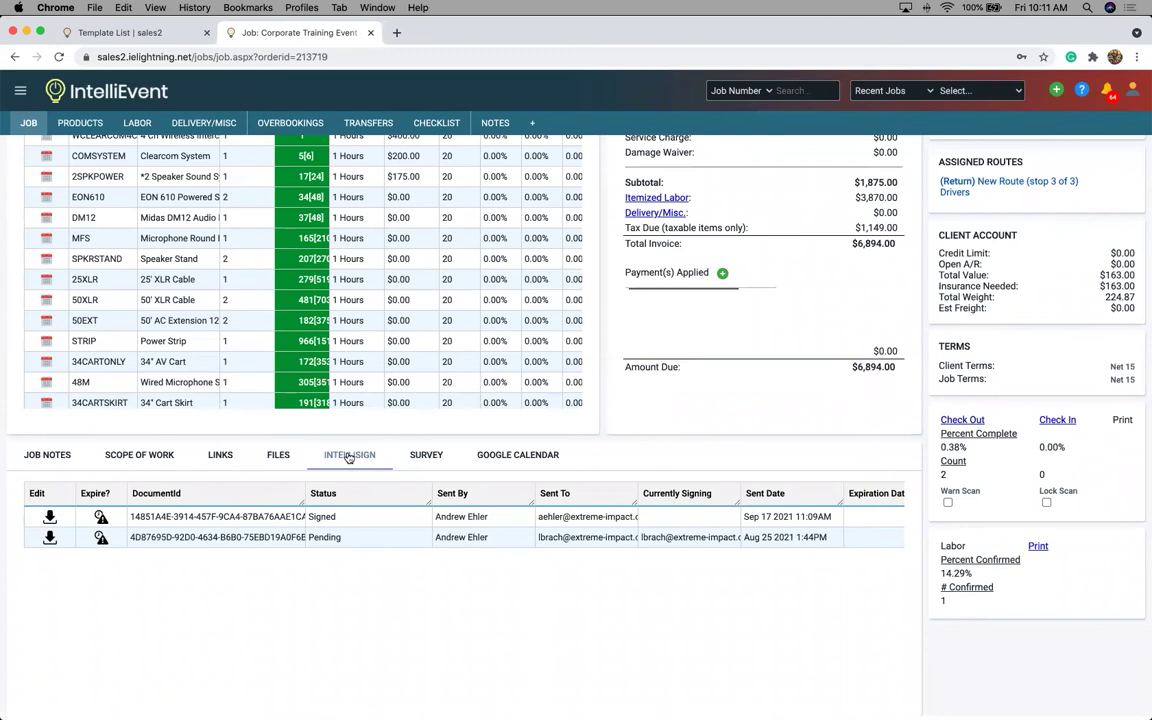
{"action": "left_click", "coordinate": [320, 519]}
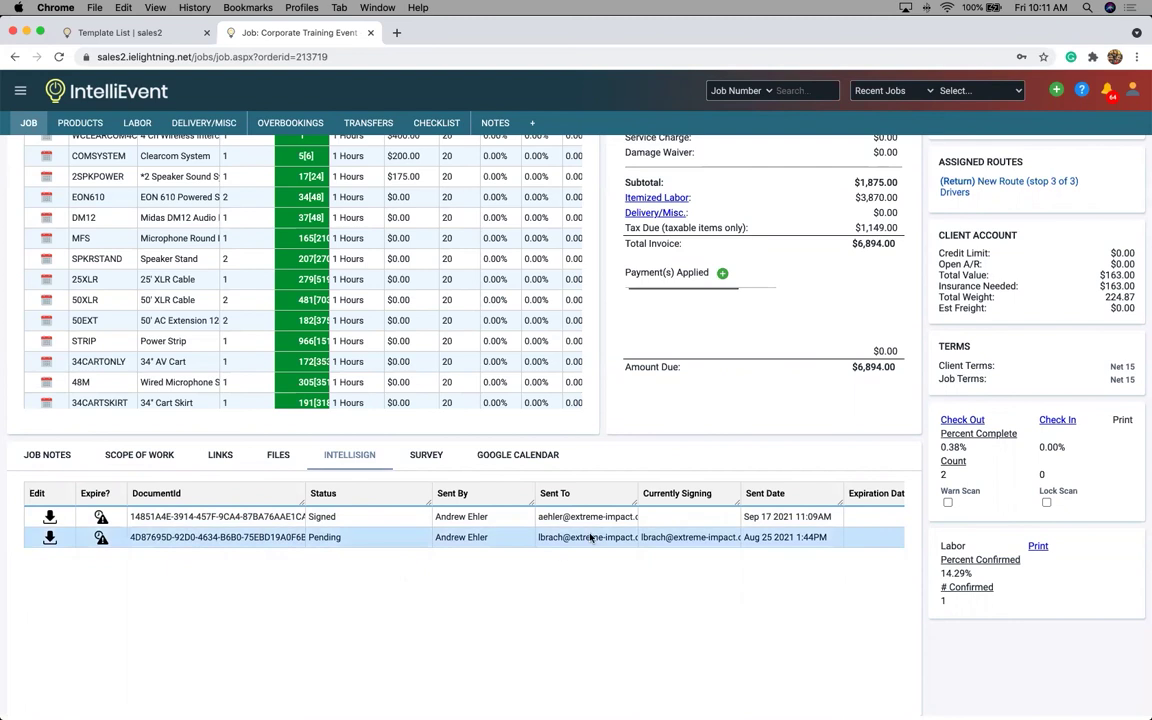
{"action": "scroll", "coordinate": [615, 470], "scroll_direction": "up", "scroll_amount": 5}
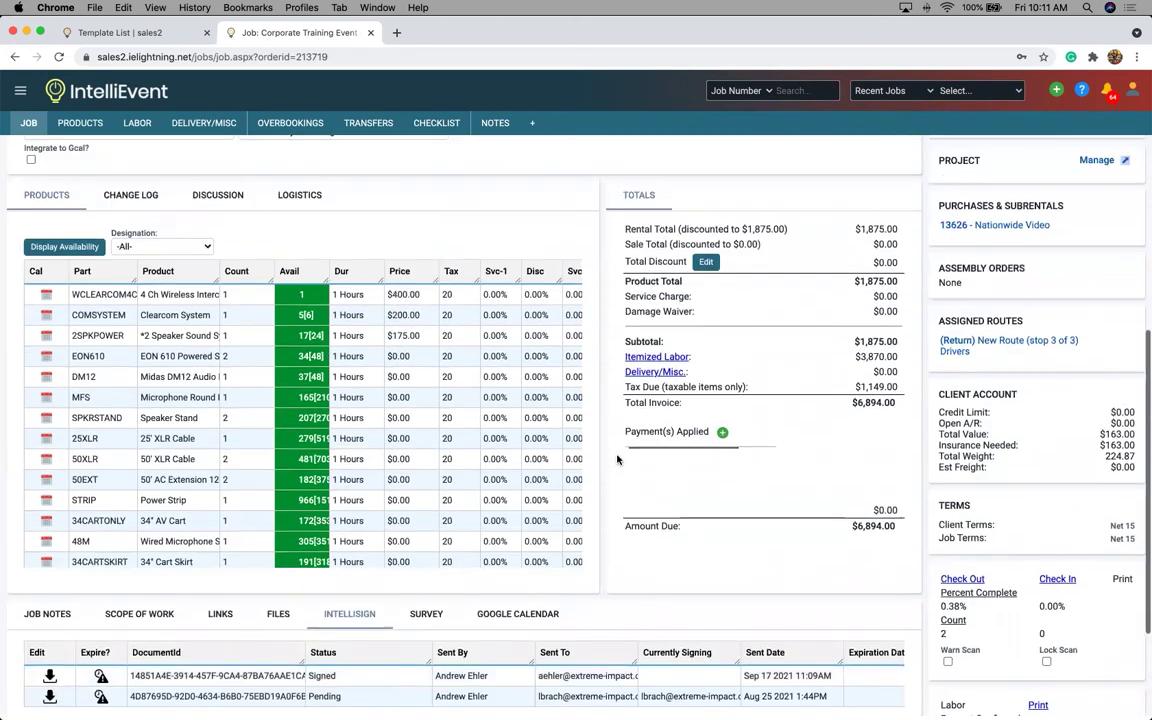
{"action": "scroll", "coordinate": [618, 459], "scroll_direction": "up", "scroll_amount": 8}
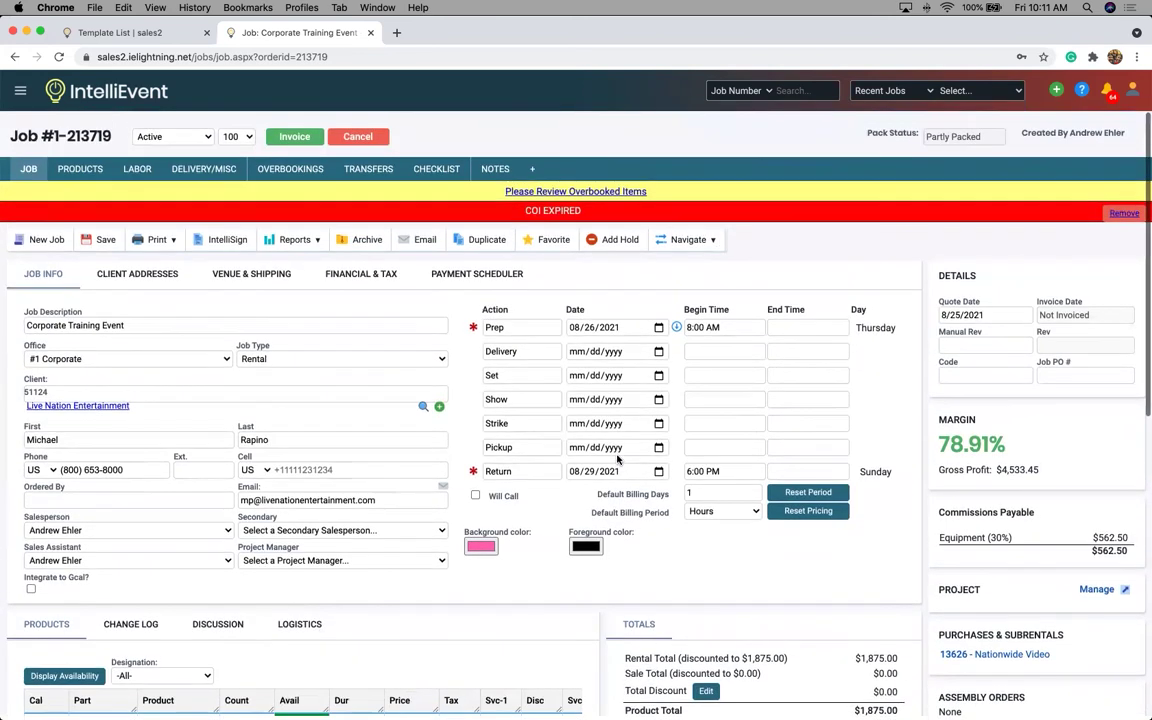